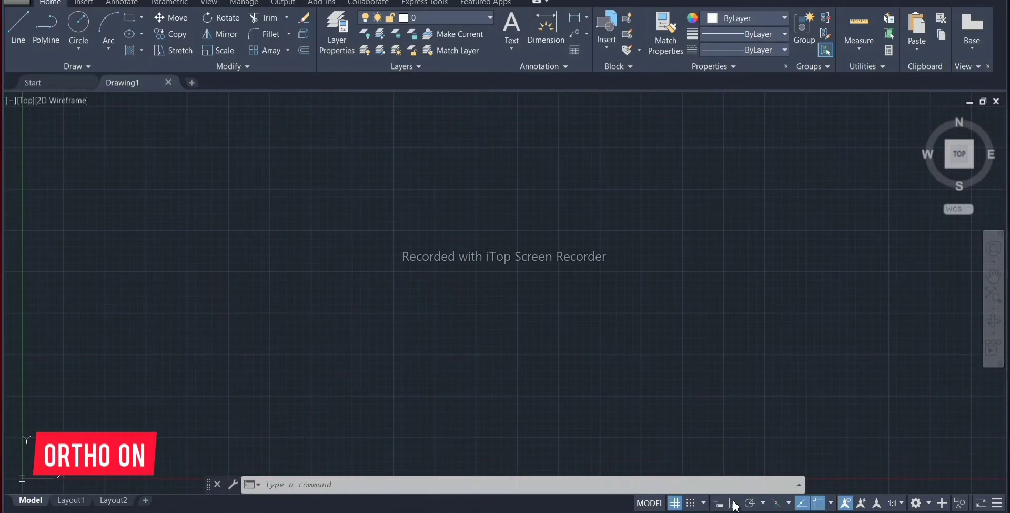
Turn on Ortho and draw a 70-unit horizontal line.
{"action": "left_click", "coordinate": [734, 503]}
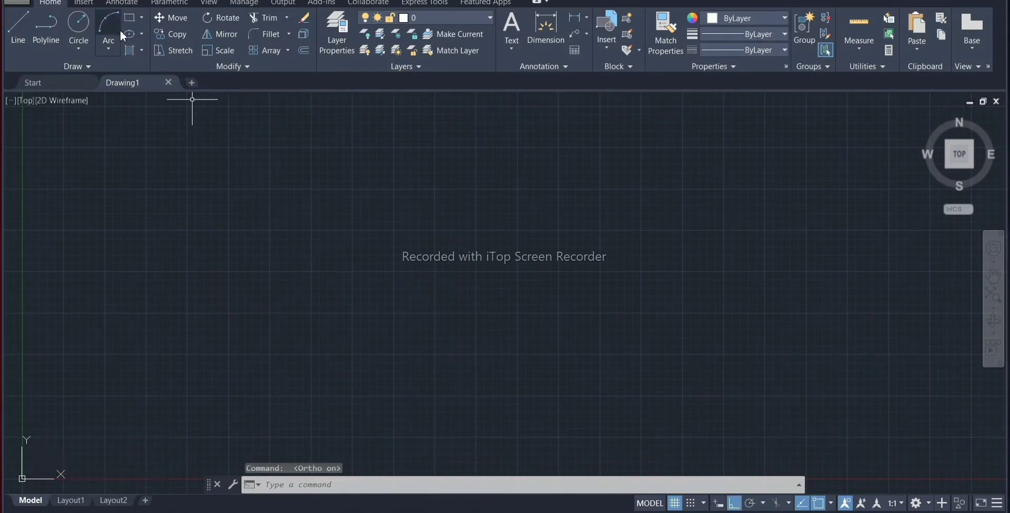
{"action": "left_click", "coordinate": [16, 30]}
{"action": "left_click", "coordinate": [116, 234]}
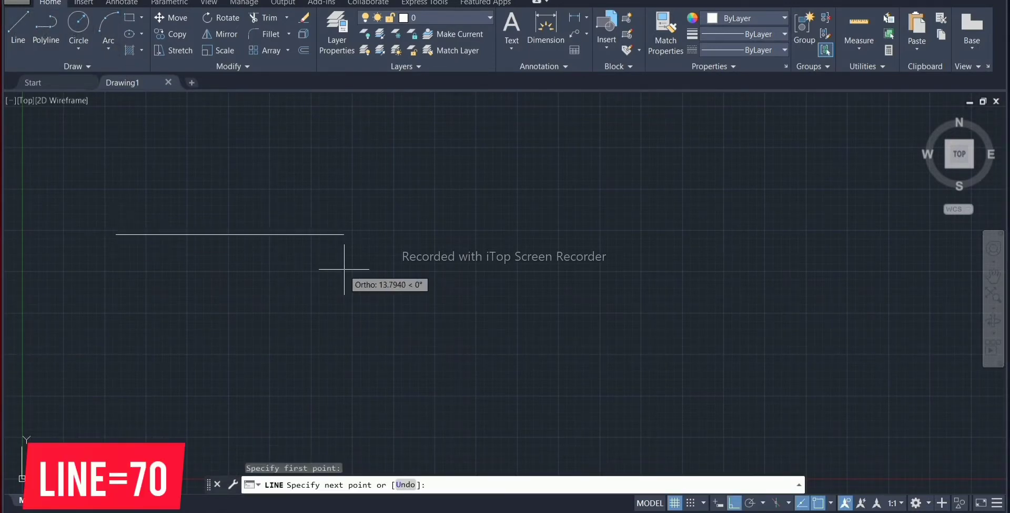
{"action": "type", "text": "70"}
{"action": "key", "text": "Return"}
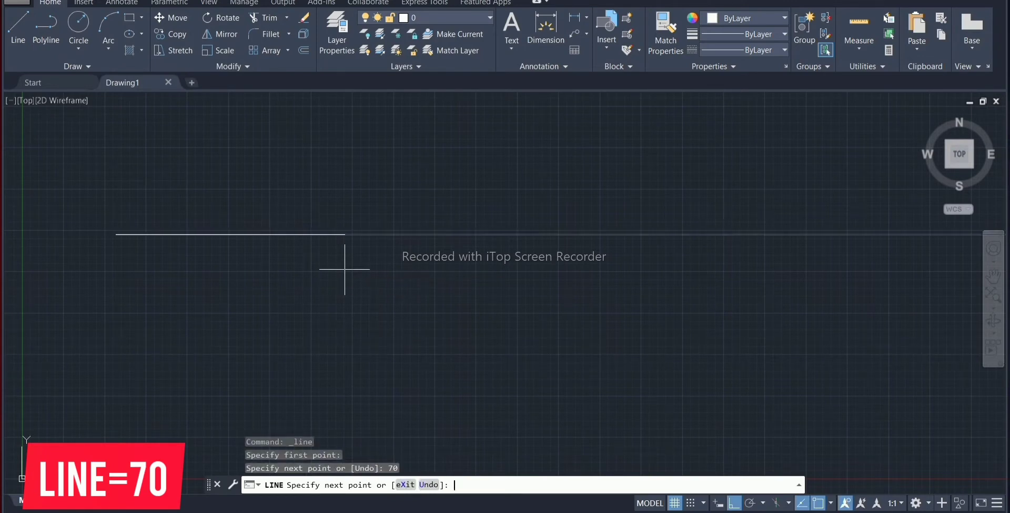
{"action": "key", "text": "Return"}
Draw a 5-unit vertical line up from its left end and a 5-unit line leftward.
{"action": "left_click", "coordinate": [19, 33]}
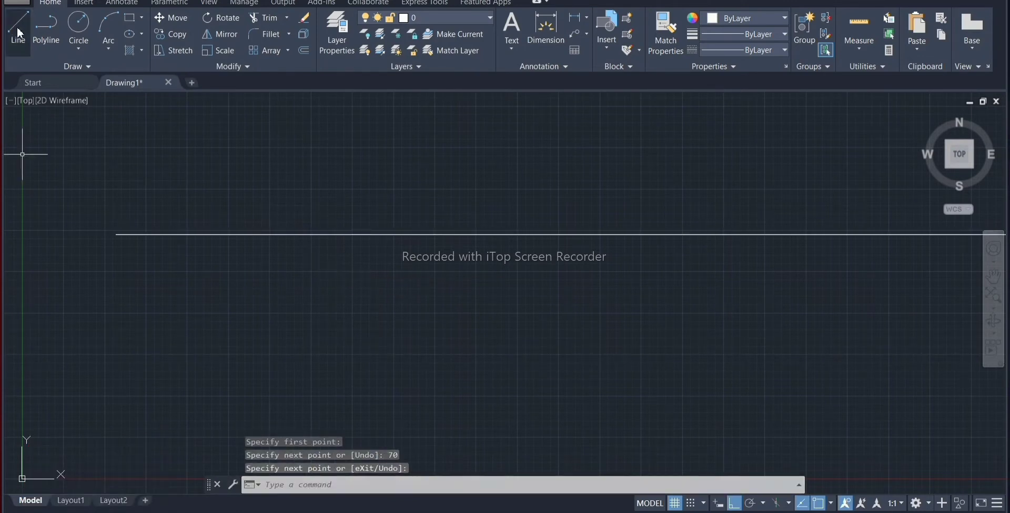
{"action": "left_click", "coordinate": [116, 235]}
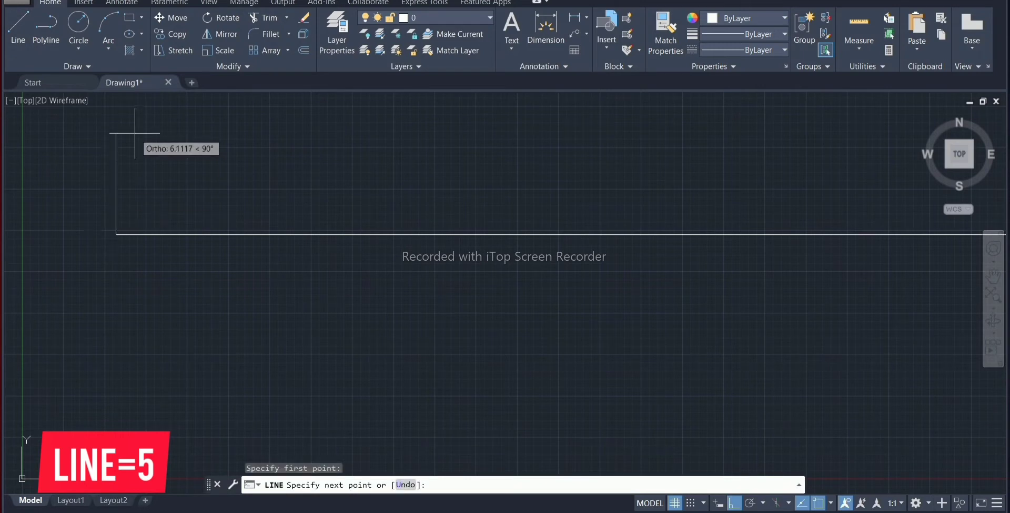
{"action": "type", "text": "5"}
{"action": "key", "text": "Return"}
{"action": "key", "text": "Return"}
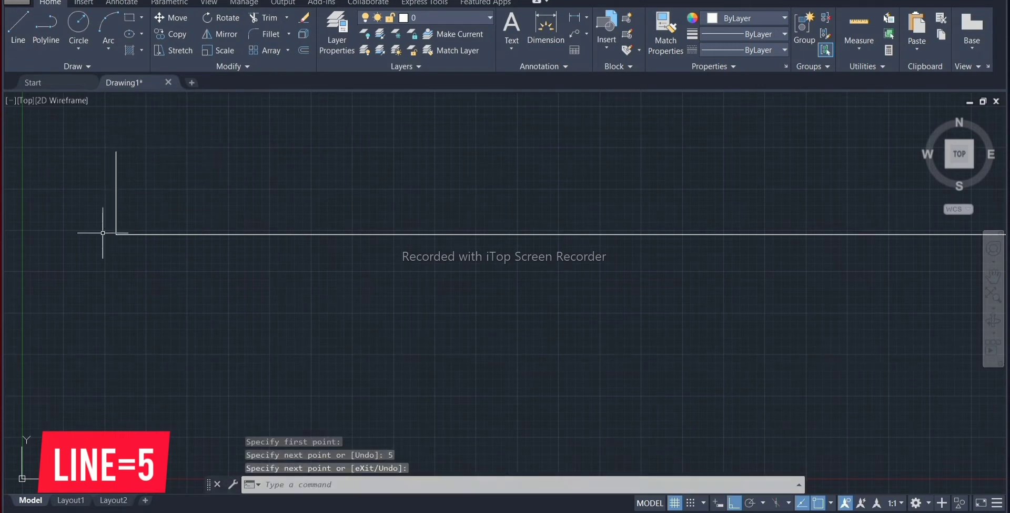
{"action": "key", "text": "Return"}
{"action": "left_click", "coordinate": [115, 235]}
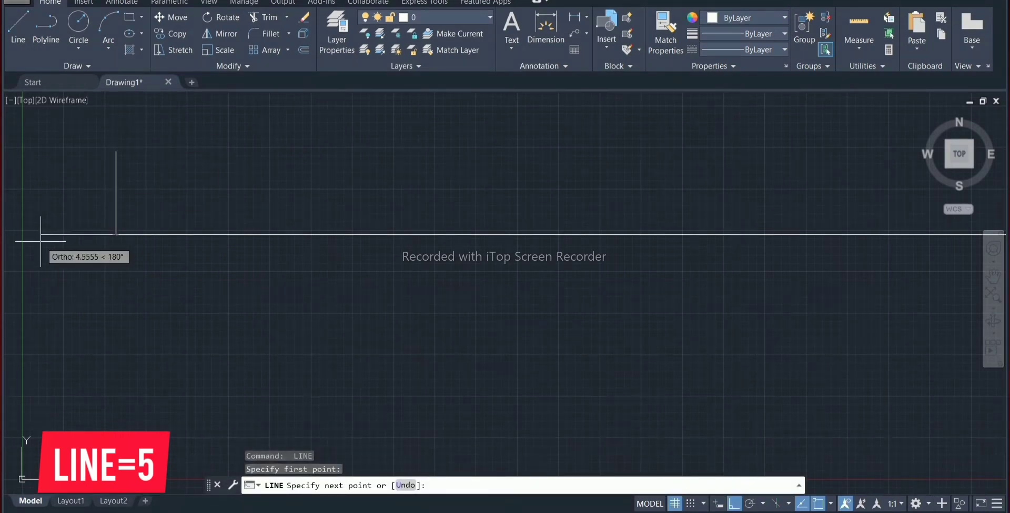
{"action": "type", "text": "5"}
{"action": "key", "text": "Return"}
{"action": "key", "text": "Return"}
{"action": "scroll", "coordinate": [83, 234], "scroll_direction": "down", "scroll_amount": 3}
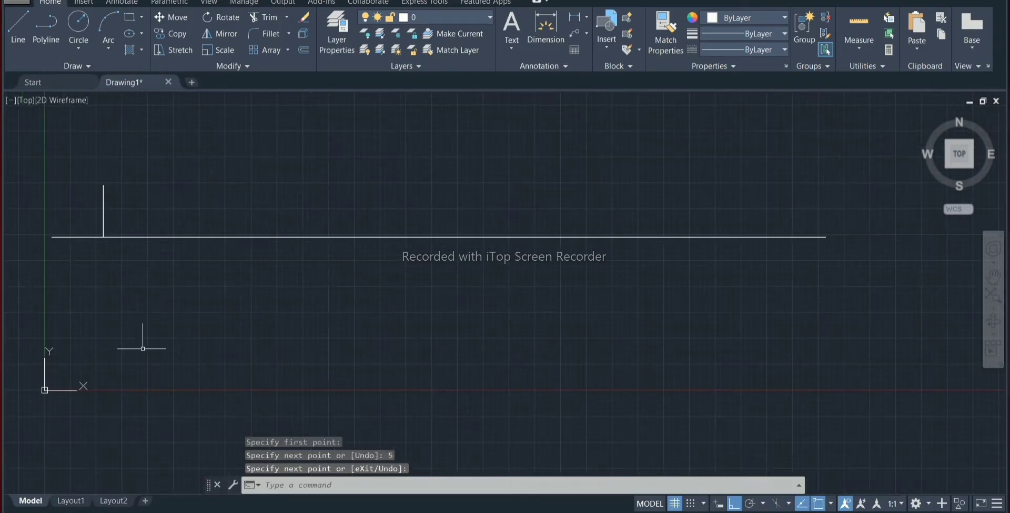
{"action": "scroll", "coordinate": [69, 317], "scroll_direction": "down", "scroll_amount": 2}
{"action": "scroll", "coordinate": [69, 317], "scroll_direction": "up", "scroll_amount": 2}
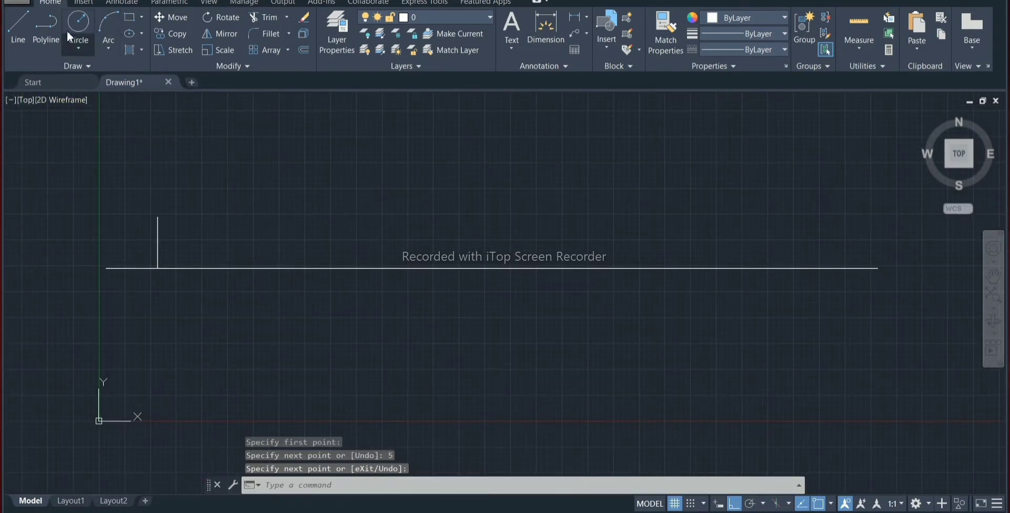
Draw radius-10 circles centred on the long line's left end and the vertical line's top.
{"action": "left_click", "coordinate": [79, 49]}
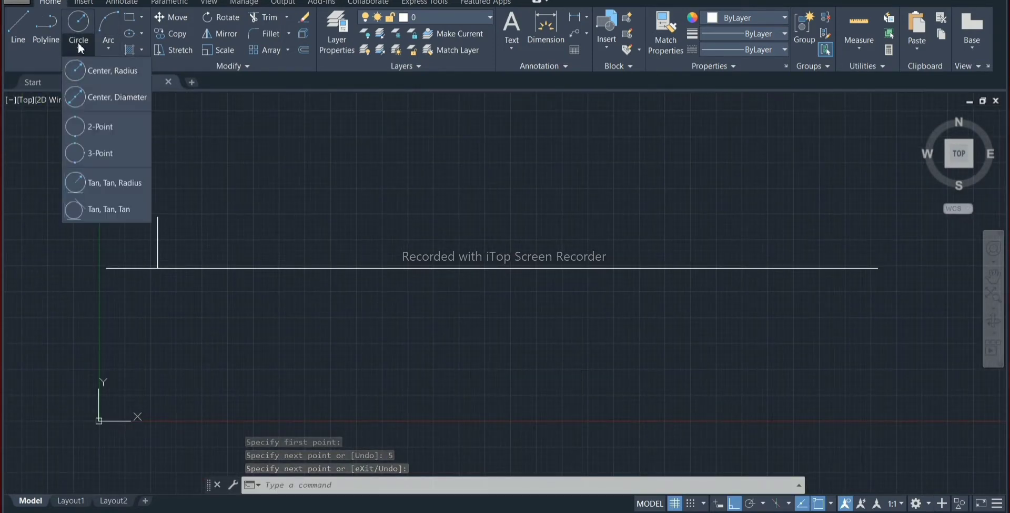
{"action": "left_click", "coordinate": [86, 70]}
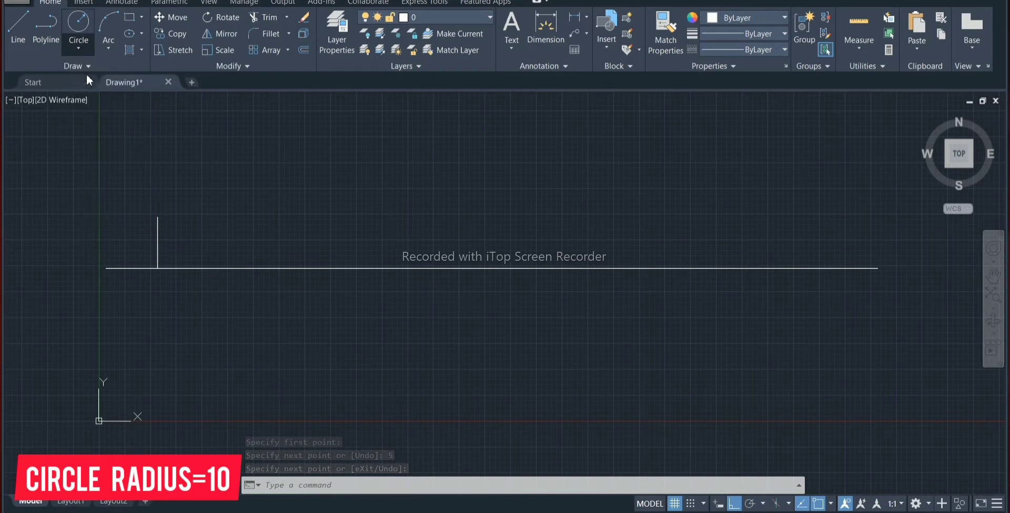
{"action": "left_click", "coordinate": [106, 269]}
{"action": "type", "text": "1"}
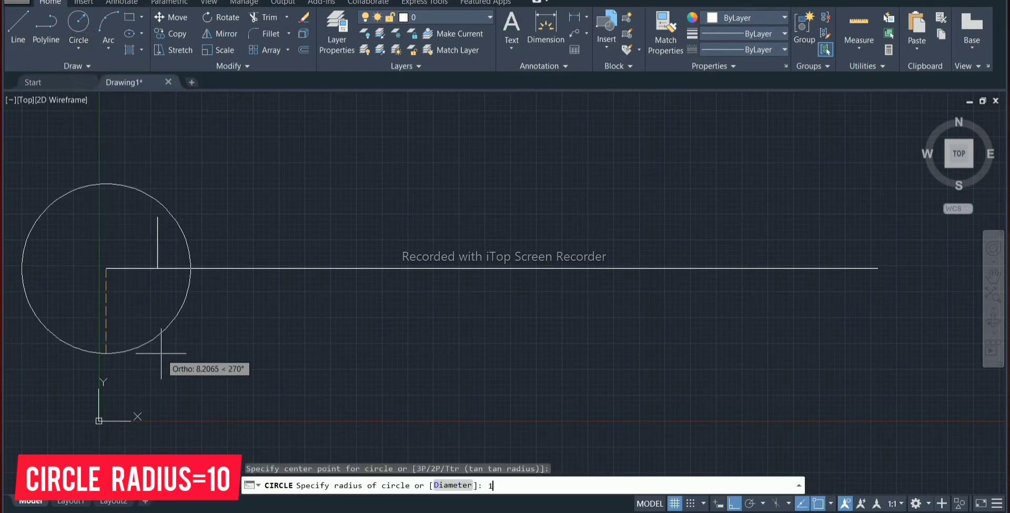
{"action": "type", "text": "0"}
{"action": "key", "text": "Return"}
{"action": "key", "text": "Return"}
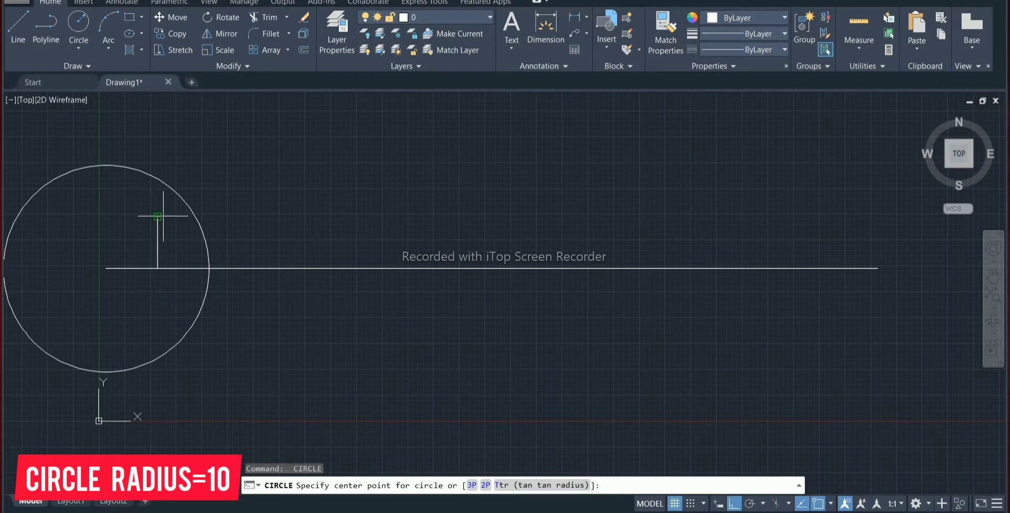
{"action": "left_click", "coordinate": [158, 216]}
{"action": "type", "text": "10"}
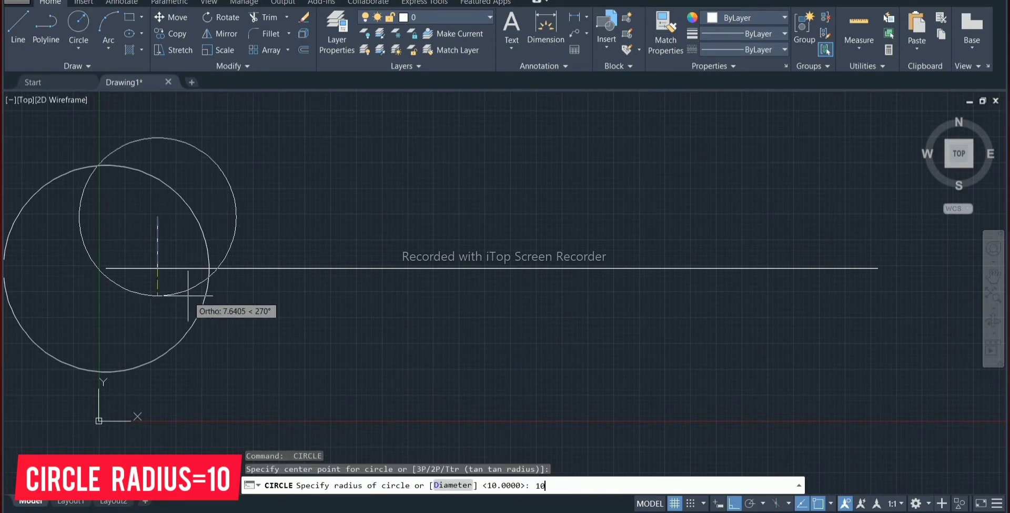
{"action": "key", "text": "Return"}
{"action": "scroll", "coordinate": [182, 295], "scroll_direction": "down", "scroll_amount": 5}
{"action": "scroll", "coordinate": [190, 292], "scroll_direction": "up", "scroll_amount": 3}
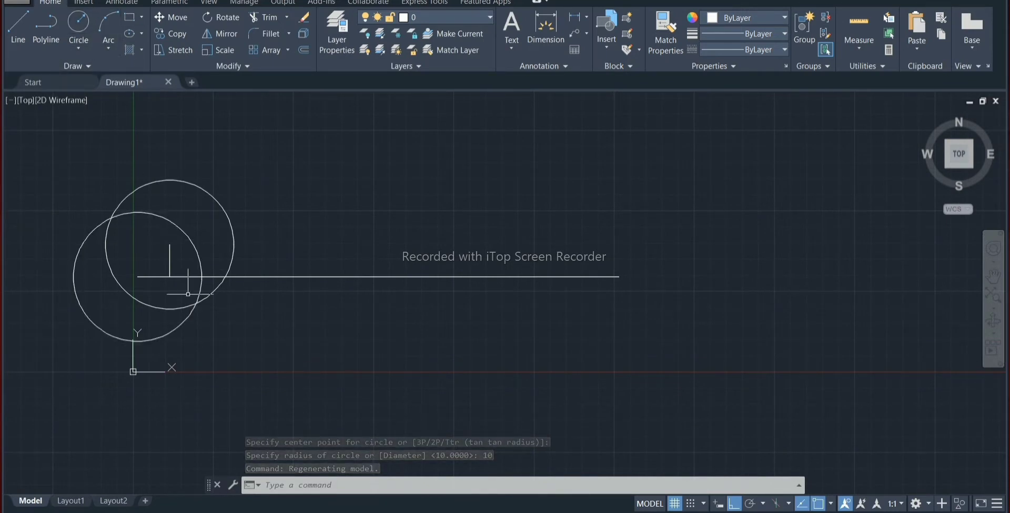
Start a multiline (ML) with Zero justification and scale 8.
{"action": "type", "text": "m"}
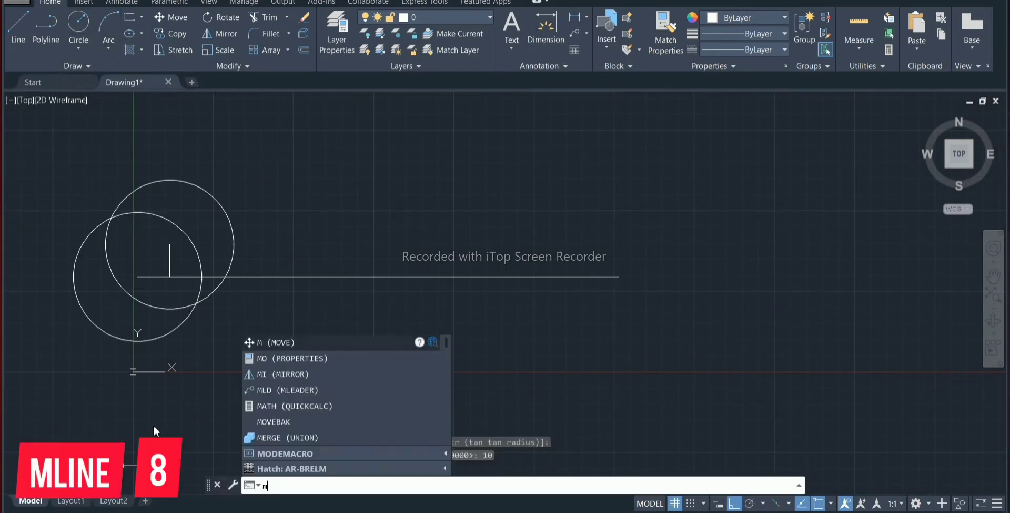
{"action": "type", "text": "l"}
{"action": "left_click", "coordinate": [285, 358]}
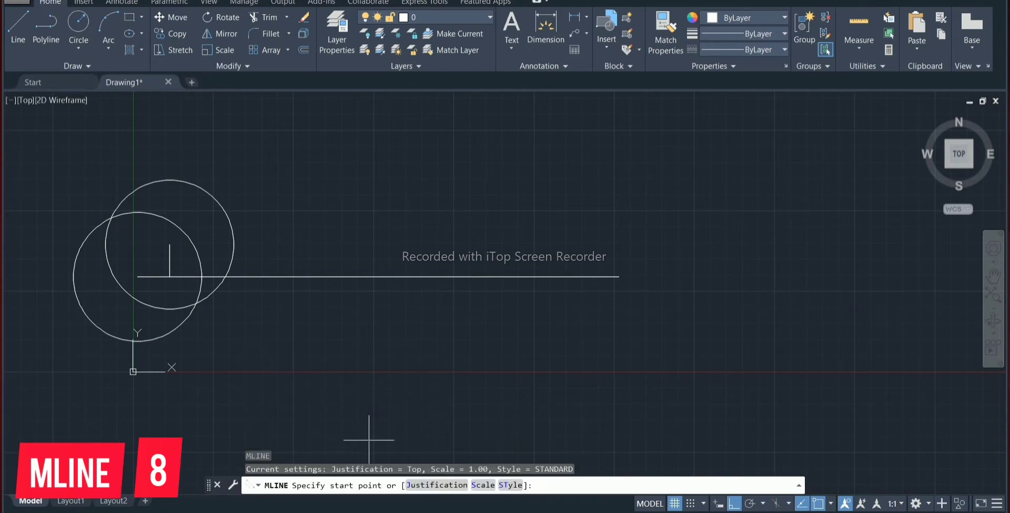
{"action": "left_click", "coordinate": [440, 485]}
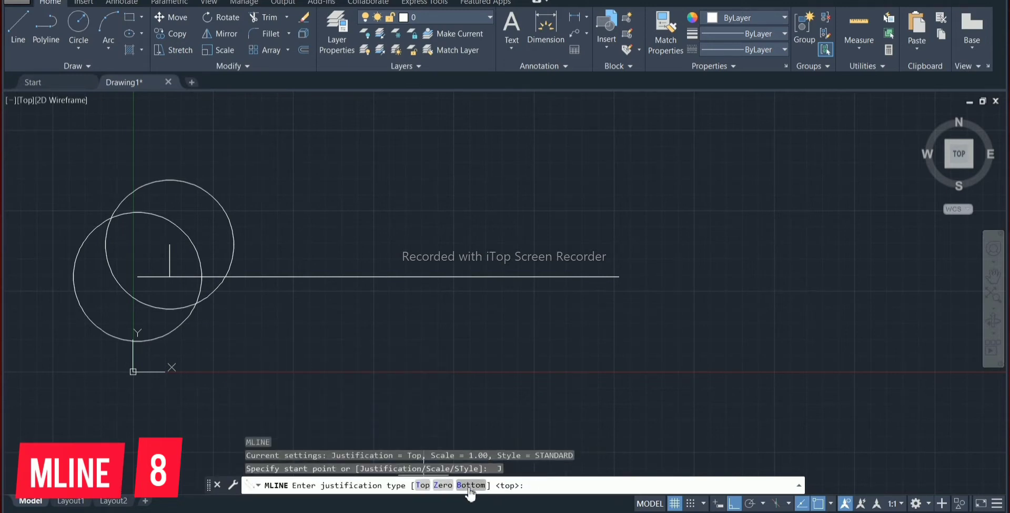
{"action": "left_click", "coordinate": [447, 485]}
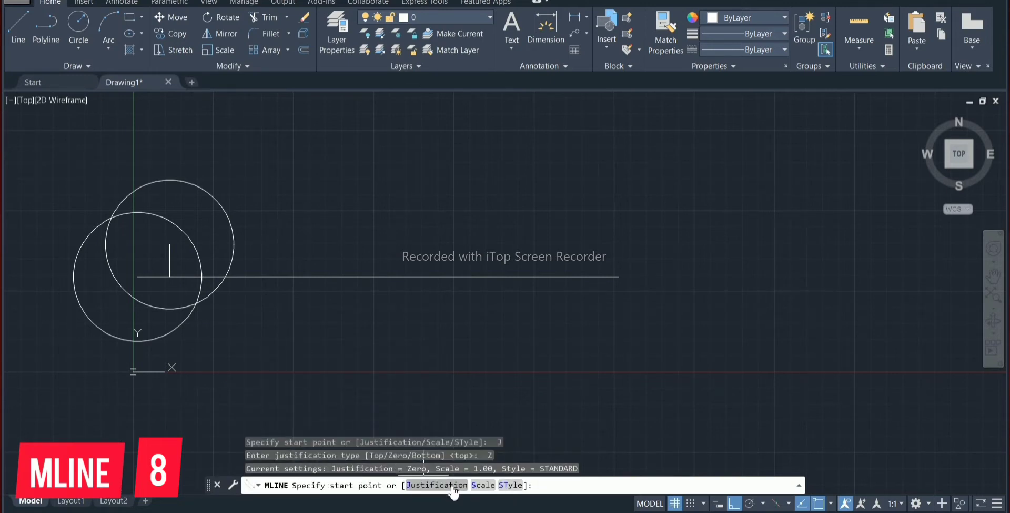
{"action": "left_click", "coordinate": [483, 485]}
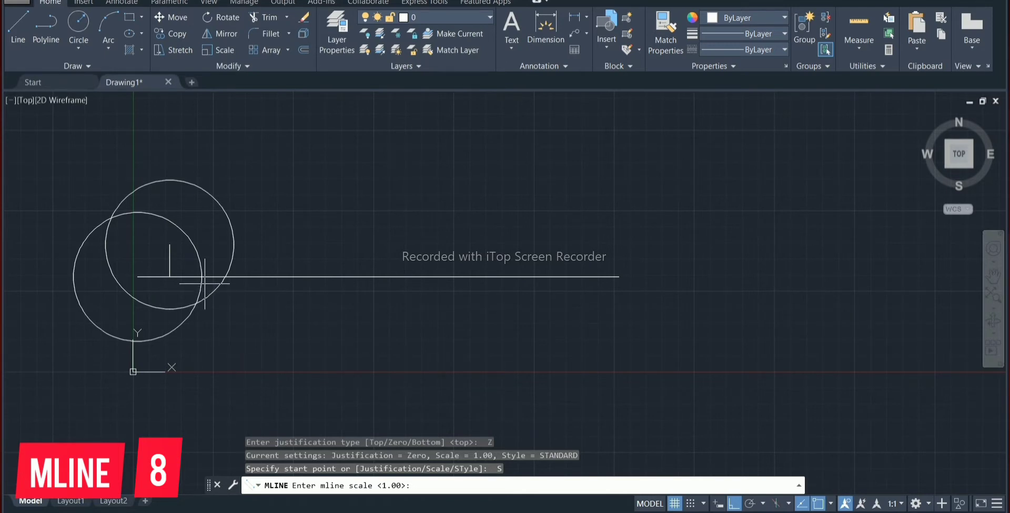
{"action": "type", "text": "8"}
{"action": "key", "text": "Return"}
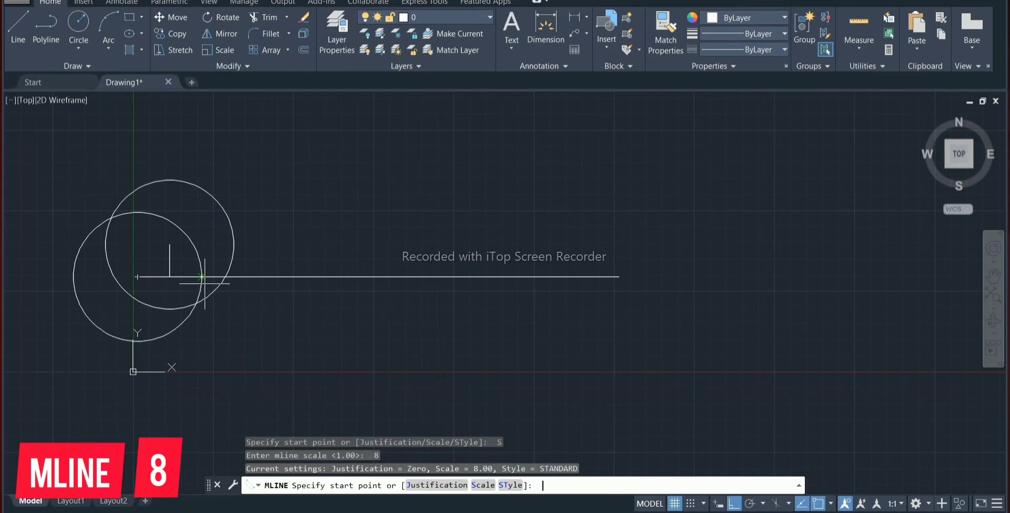
Draw the multiline from the upper circle's centre diagonally down-left at 225° with Ortho off.
{"action": "left_click", "coordinate": [169, 243]}
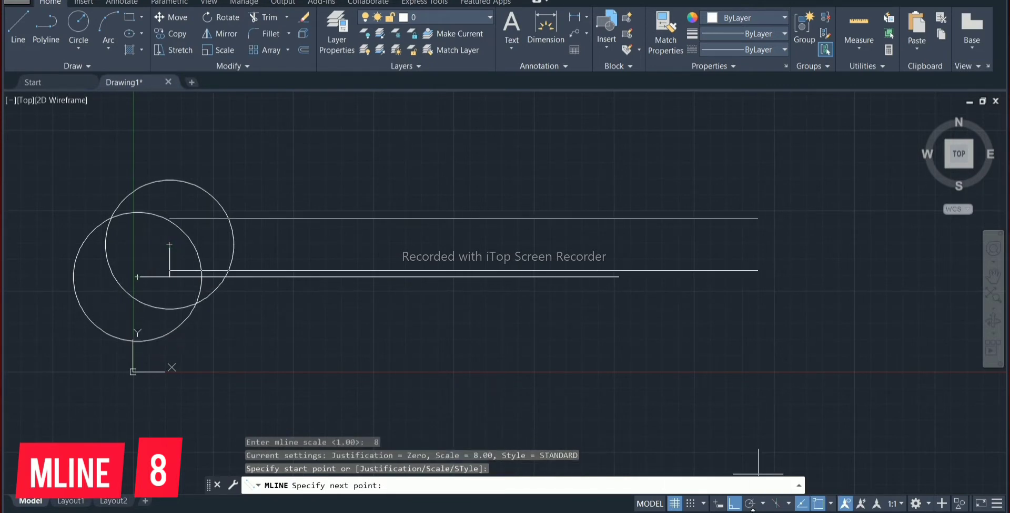
{"action": "left_click", "coordinate": [736, 504]}
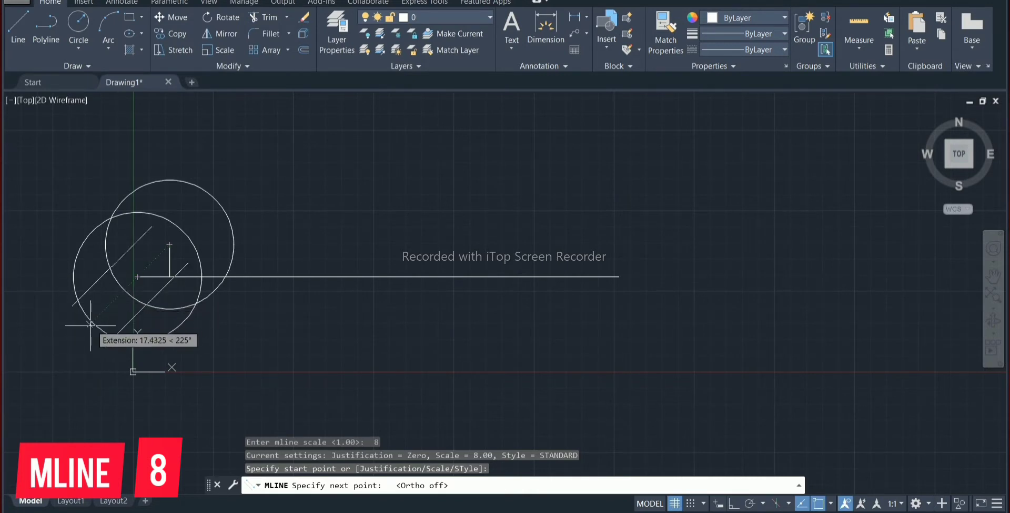
{"action": "left_click", "coordinate": [74, 344]}
{"action": "key", "text": "Return"}
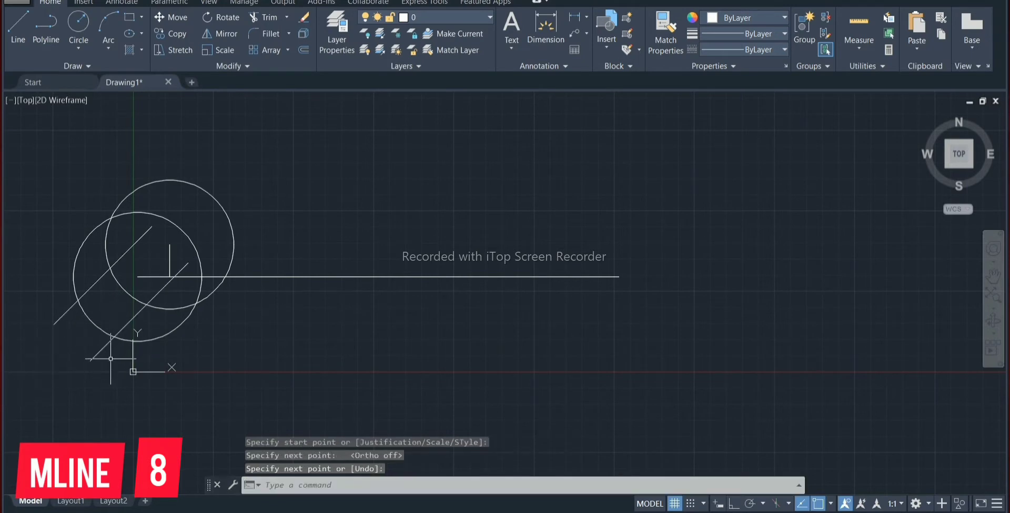
Extend both diagonal lines to the circle.
{"action": "type", "text": "e"}
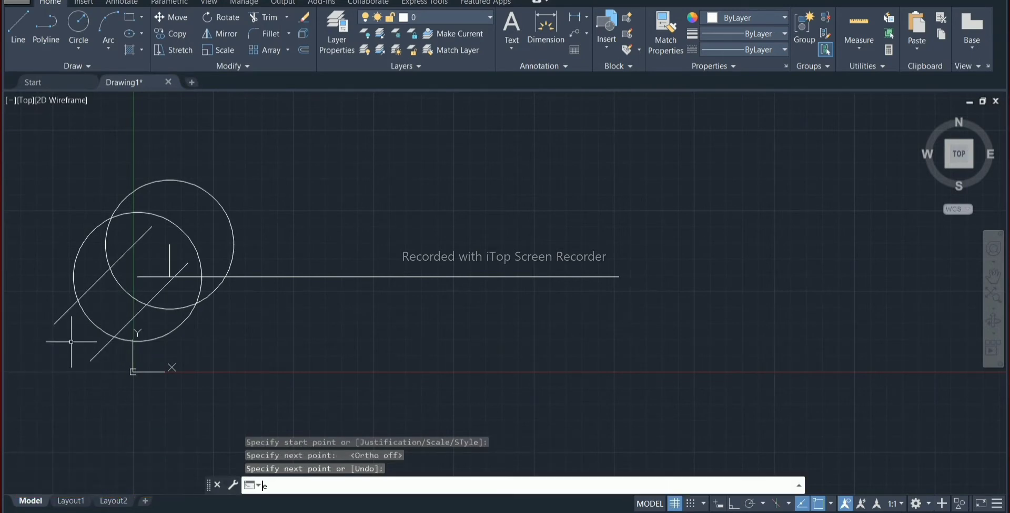
{"action": "type", "text": "x"}
{"action": "key", "text": "Return"}
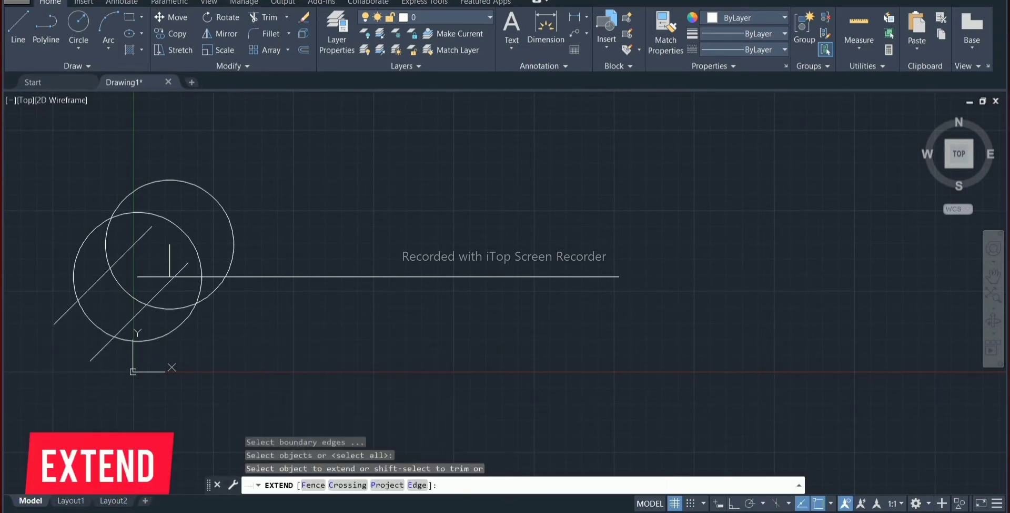
{"action": "left_click_drag", "start_coordinate": [135, 246], "coordinate": [152, 298]}
{"action": "key", "text": "Return"}
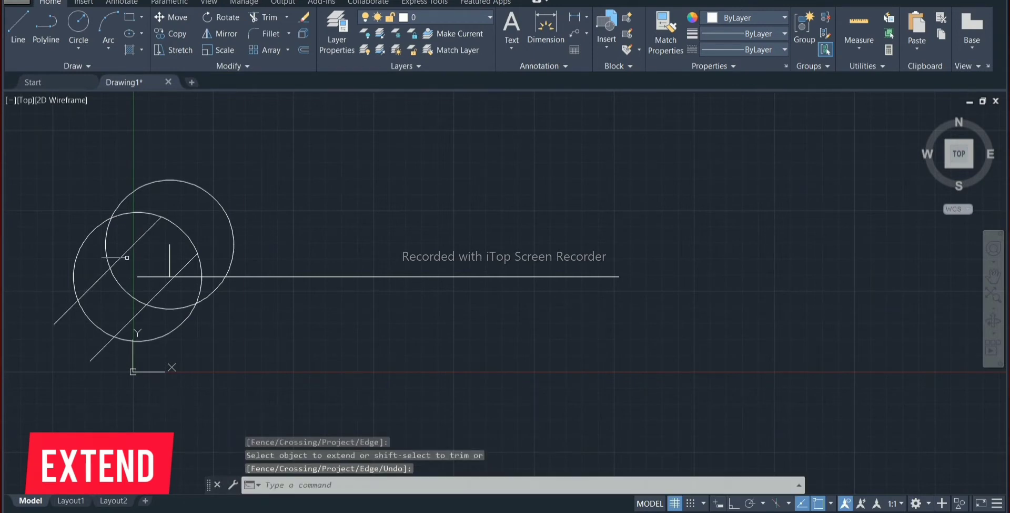
Trim the diagonal segments inside the circles and the lower circle's top arc.
{"action": "type", "text": "tr"}
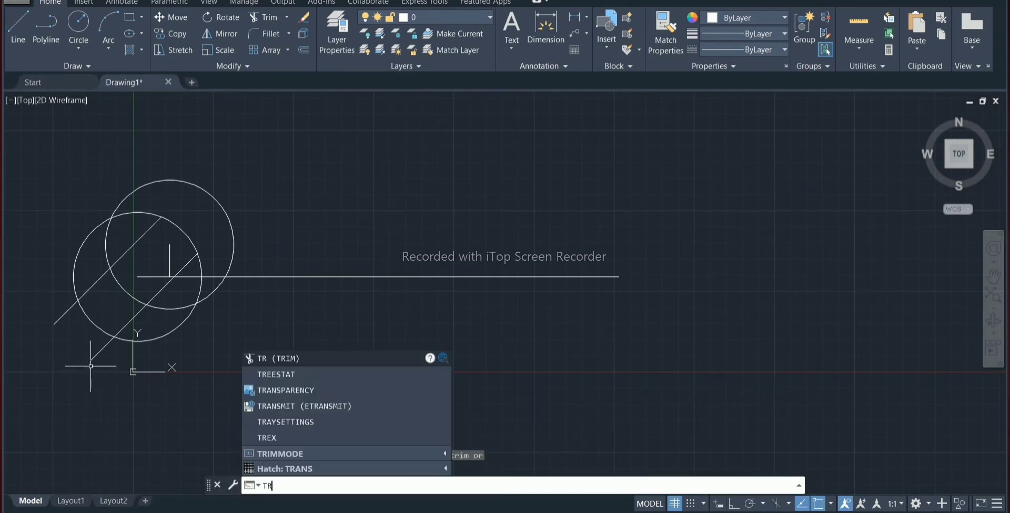
{"action": "key", "text": "Return"}
{"action": "left_click", "coordinate": [126, 322]}
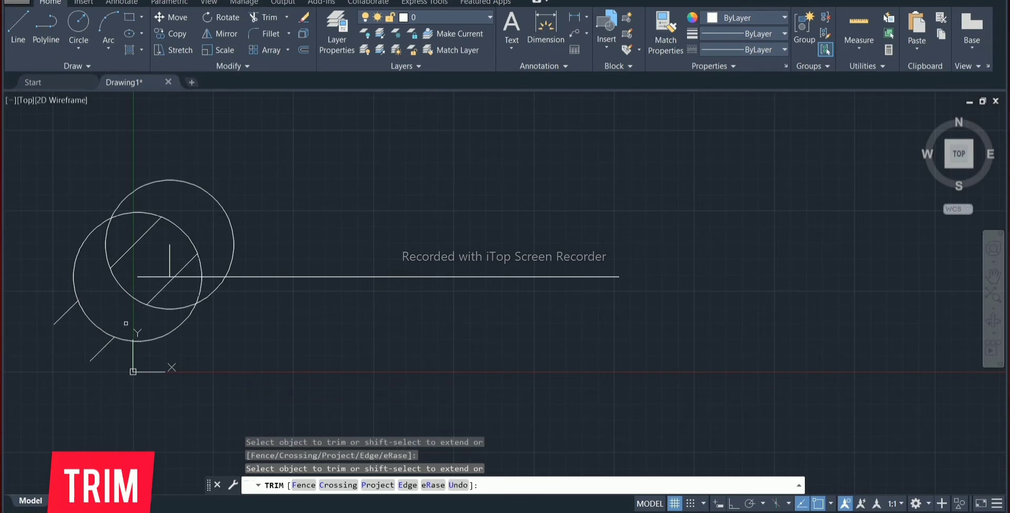
{"action": "left_click", "coordinate": [140, 214]}
{"action": "left_click", "coordinate": [197, 264]}
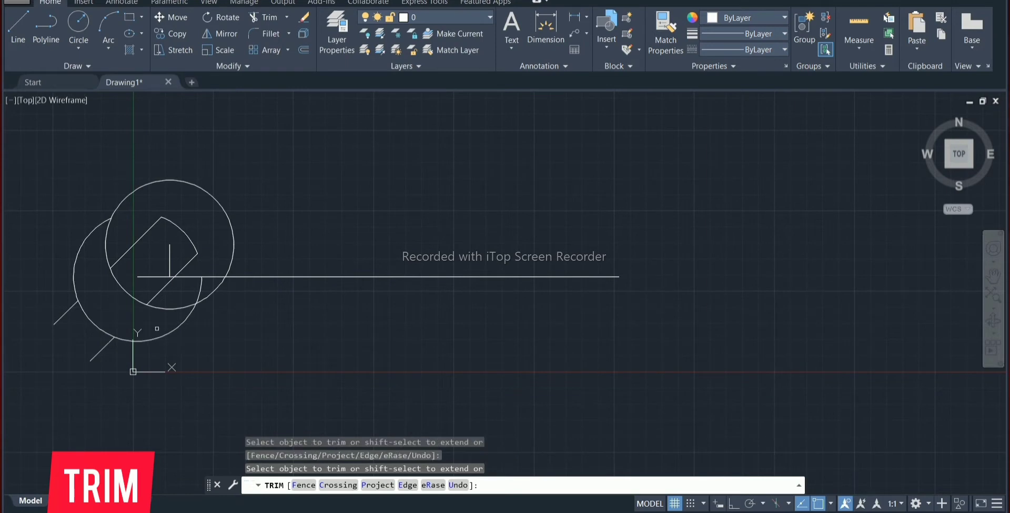
{"action": "left_click", "coordinate": [175, 360]}
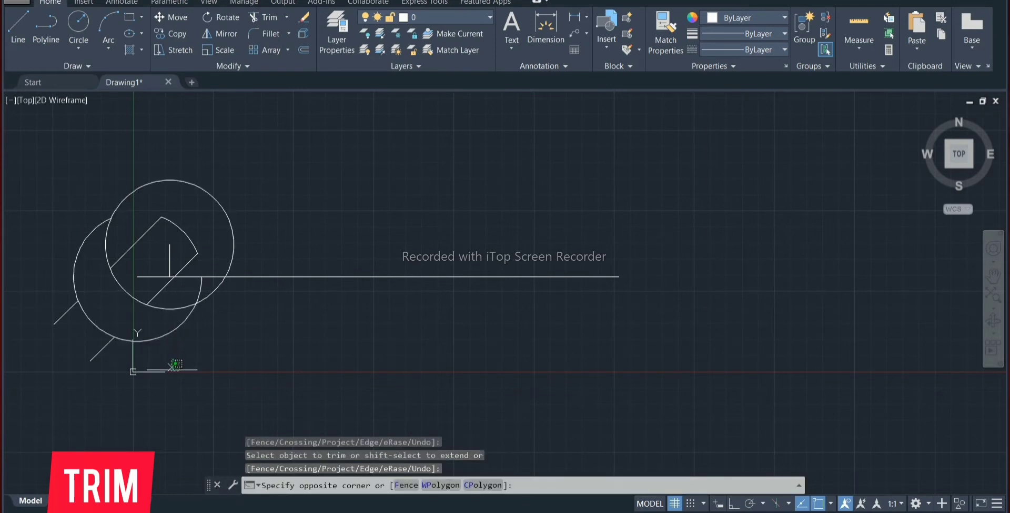
{"action": "key", "text": "Escape"}
Trim the circle arc and small leftover pieces inside the jaw, using all objects as cutting edges.
{"action": "key", "text": "Return"}
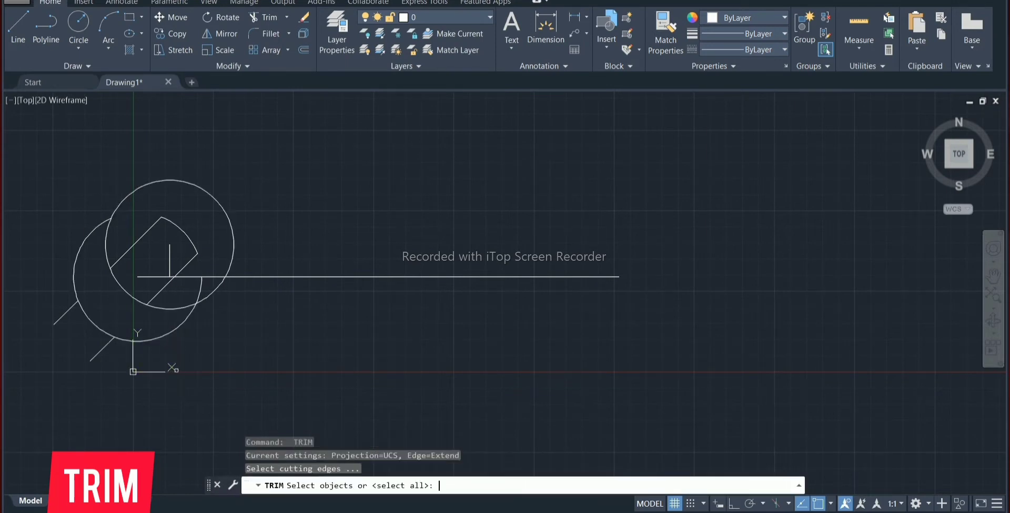
{"action": "key", "text": "Return"}
{"action": "left_click", "coordinate": [145, 306]}
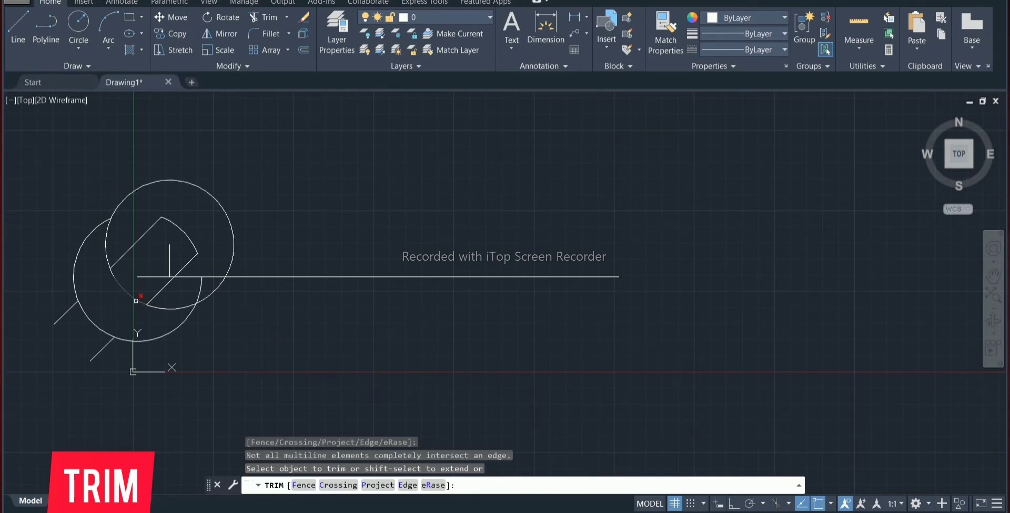
{"action": "left_click", "coordinate": [136, 301]}
{"action": "left_click", "coordinate": [115, 278]}
{"action": "key", "text": "Return"}
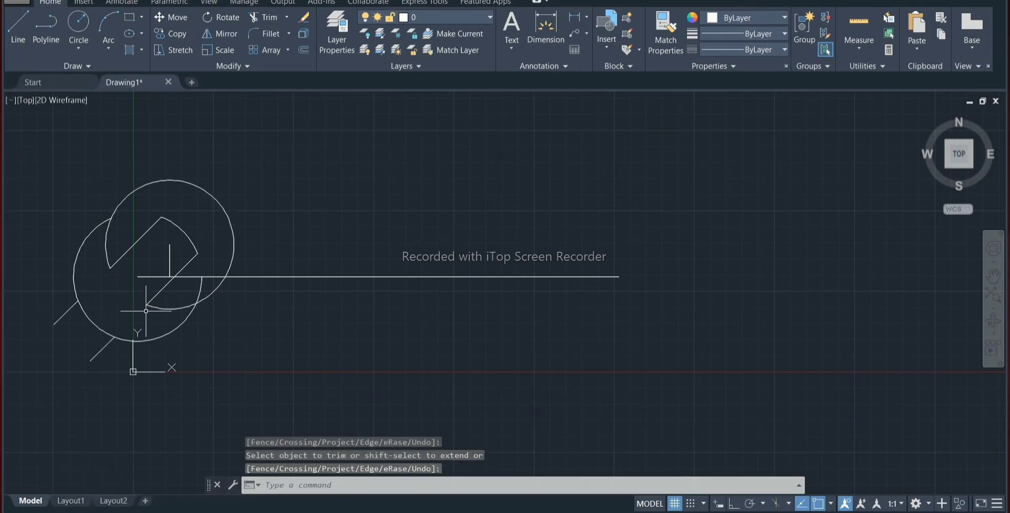
{"action": "key", "text": "Return"}
{"action": "key", "text": "Return"}
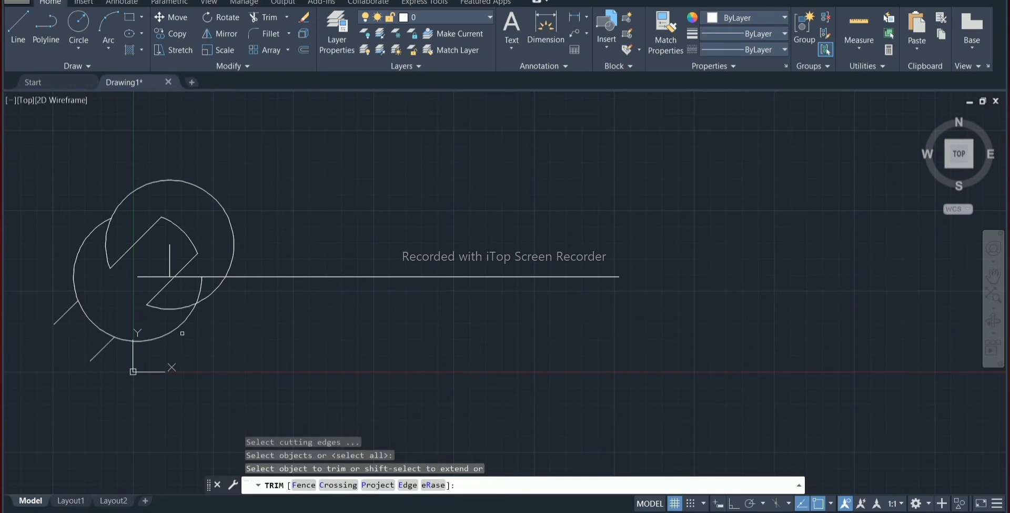
{"action": "key", "text": "Escape"}
{"action": "key", "text": "Escape"}
{"action": "key", "text": "Escape"}
{"action": "key", "text": "Escape"}
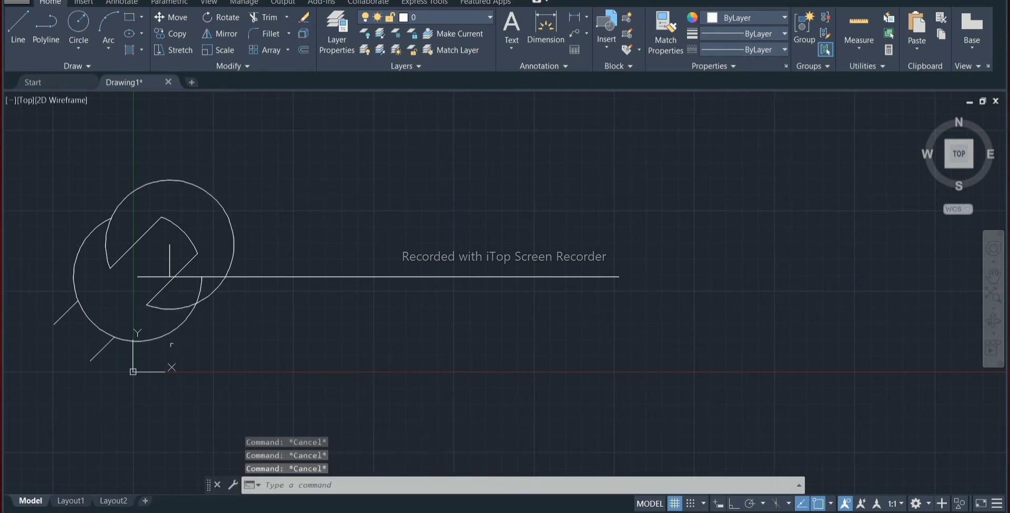
Erase the lower-left circle arc, the two stray diagonal lines, and the short vertical and horizontal segments.
{"action": "left_click", "coordinate": [180, 328]}
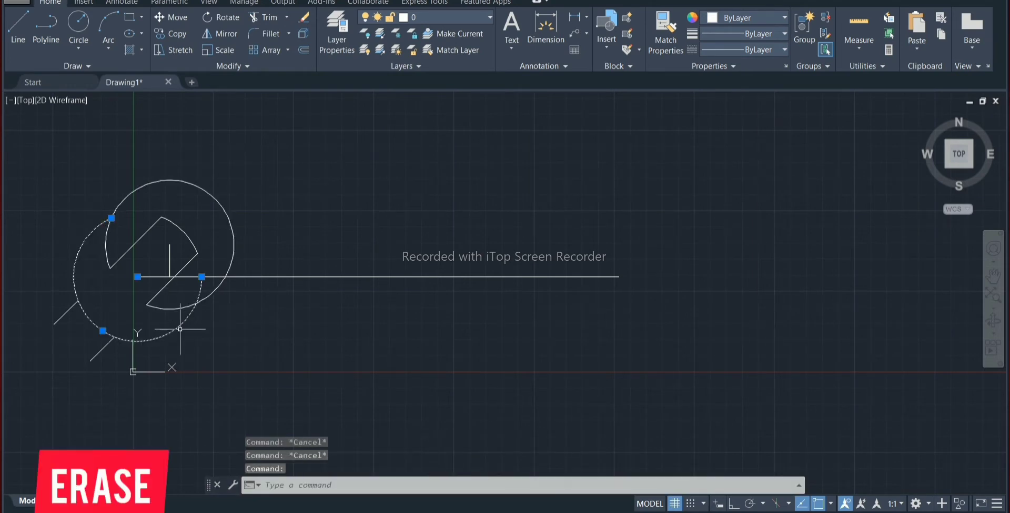
{"action": "key", "text": "Delete"}
{"action": "left_click", "coordinate": [108, 410]}
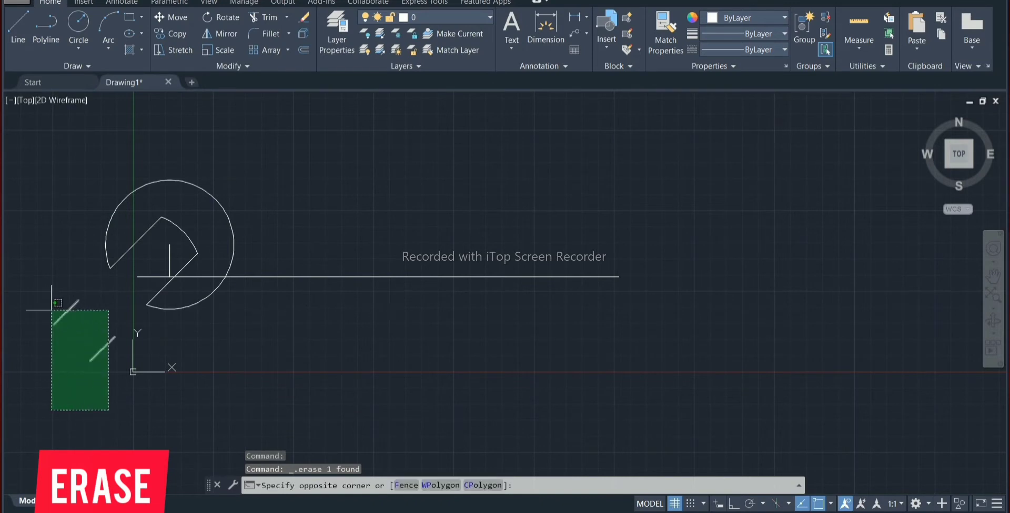
{"action": "left_click", "coordinate": [56, 301]}
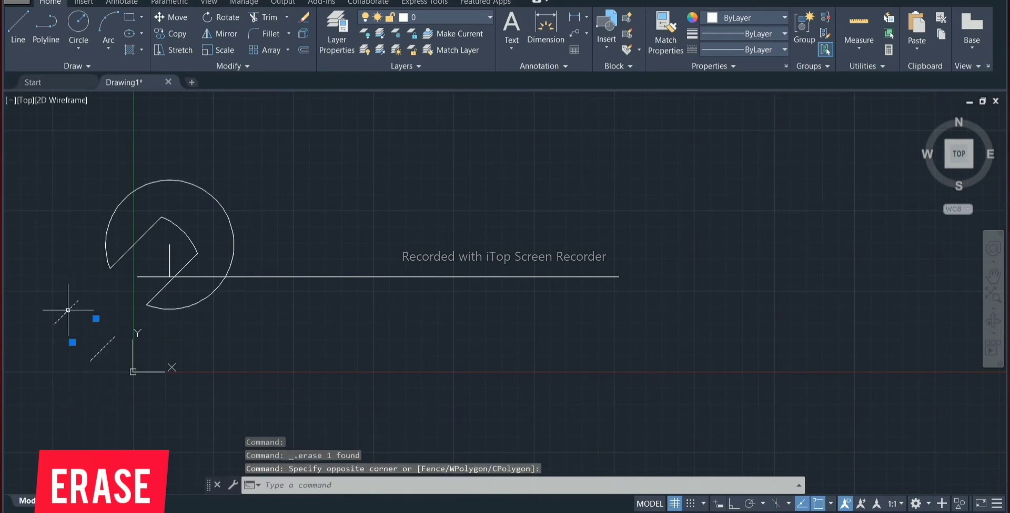
{"action": "left_click", "coordinate": [172, 279]}
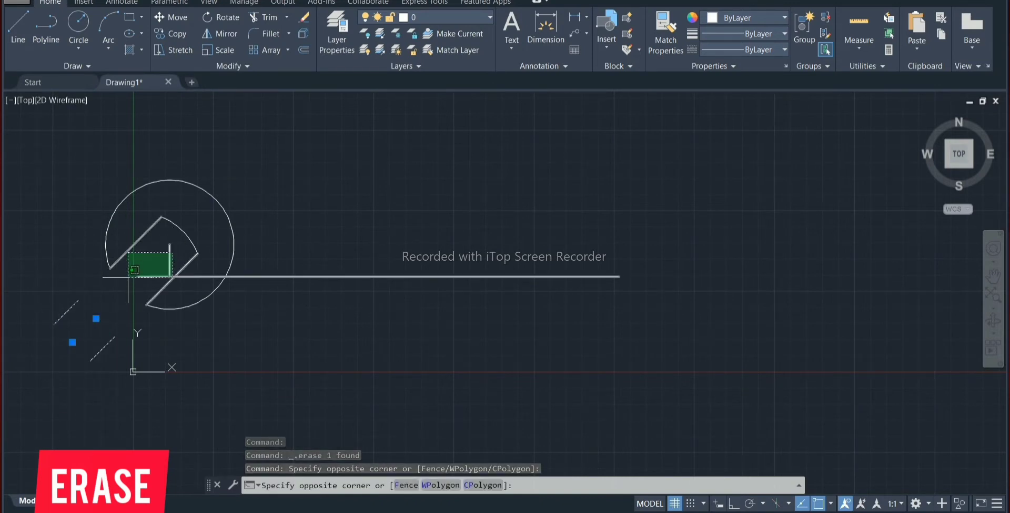
{"action": "left_click", "coordinate": [129, 256]}
{"action": "left_click", "coordinate": [172, 269]}
{"action": "left_click", "coordinate": [137, 284]}
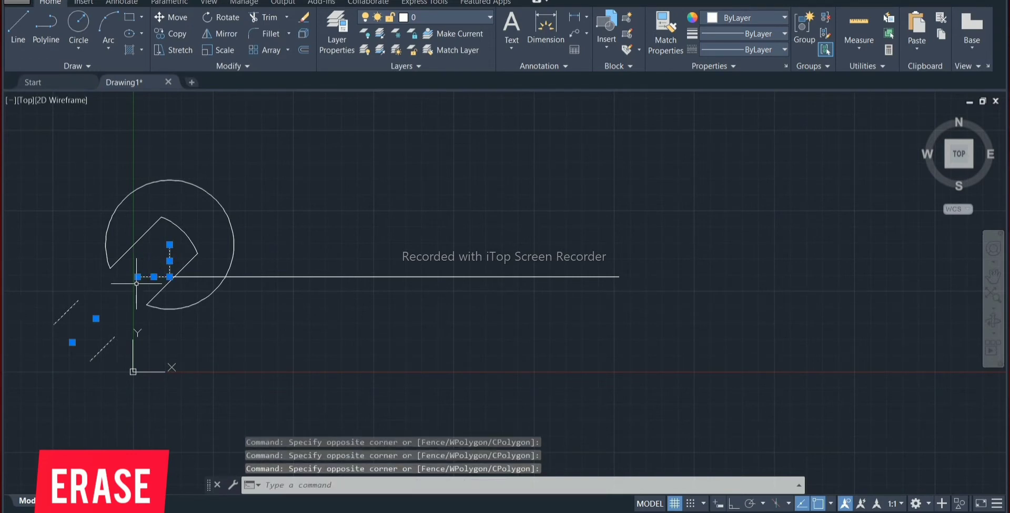
{"action": "key", "text": "Delete"}
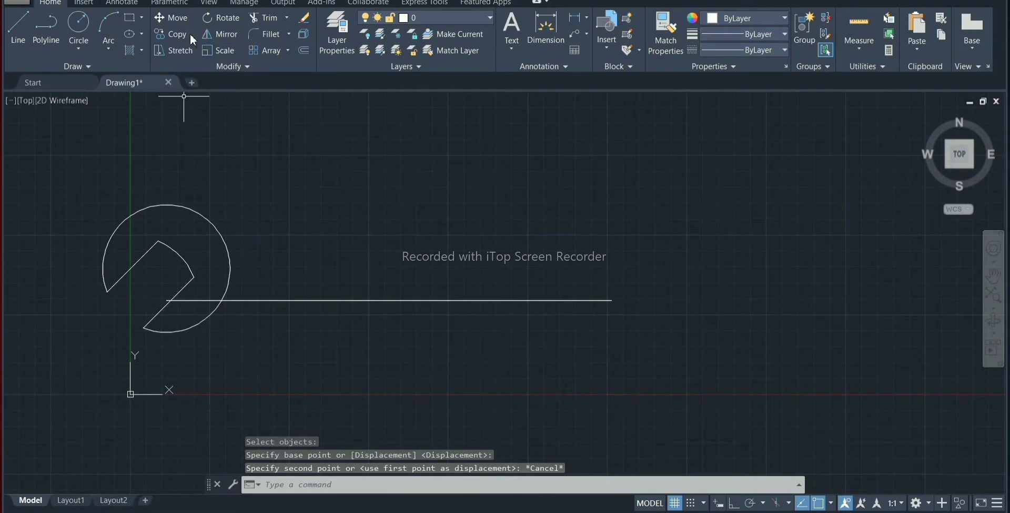
Move the long handle line so it starts at the head circle's centre.
{"action": "left_click", "coordinate": [167, 17]}
{"action": "left_click", "coordinate": [341, 354]}
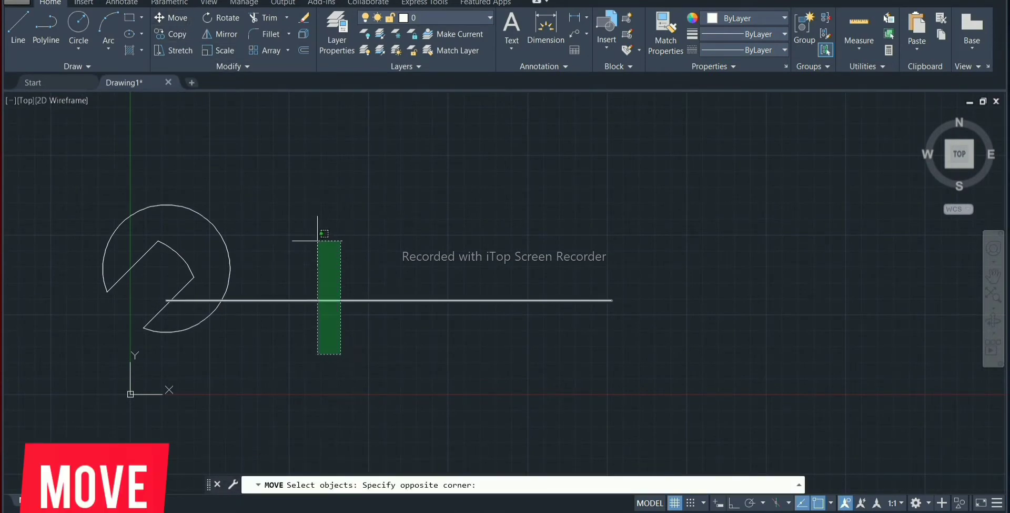
{"action": "left_click", "coordinate": [316, 235]}
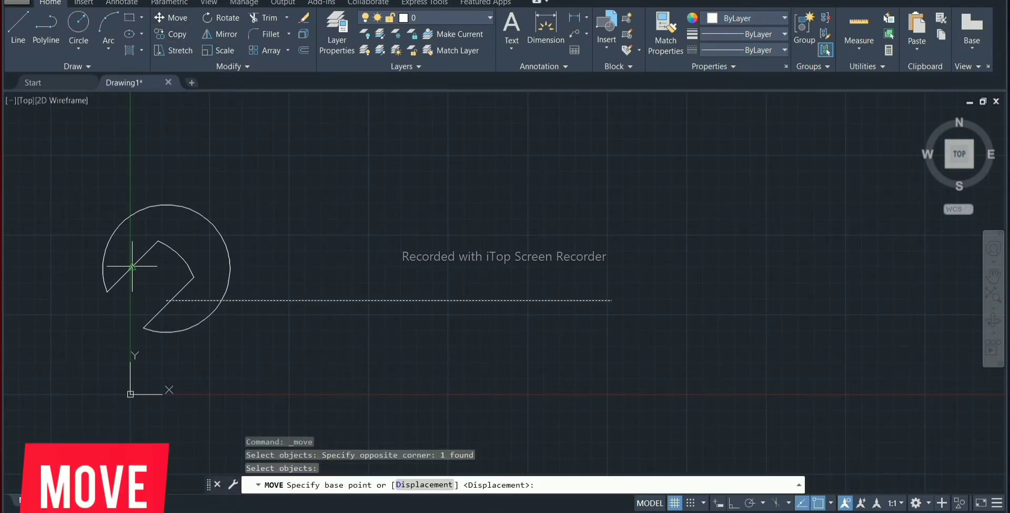
{"action": "left_click", "coordinate": [167, 300]}
{"action": "left_click", "coordinate": [180, 255]}
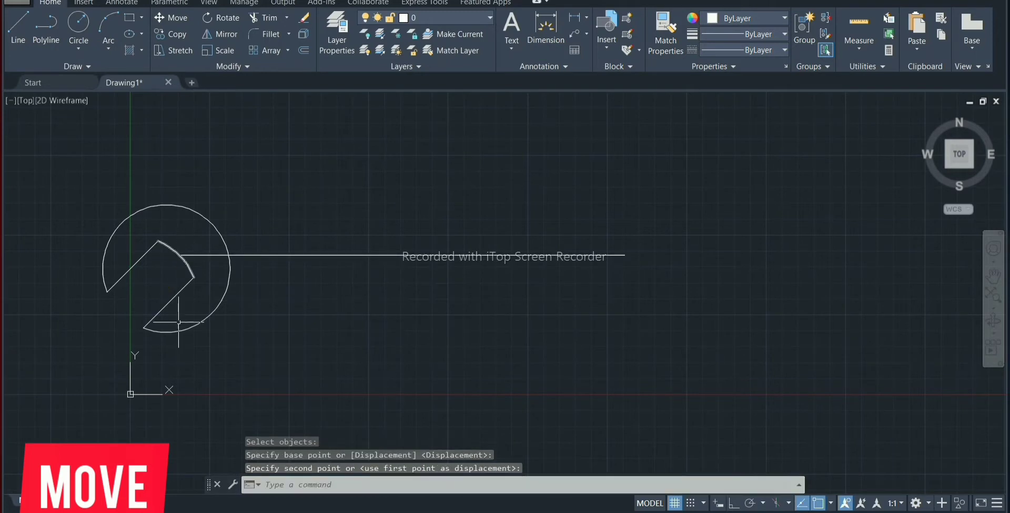
{"action": "scroll", "coordinate": [179, 315], "scroll_direction": "down", "scroll_amount": 1}
{"action": "scroll", "coordinate": [225, 305], "scroll_direction": "up", "scroll_amount": 1}
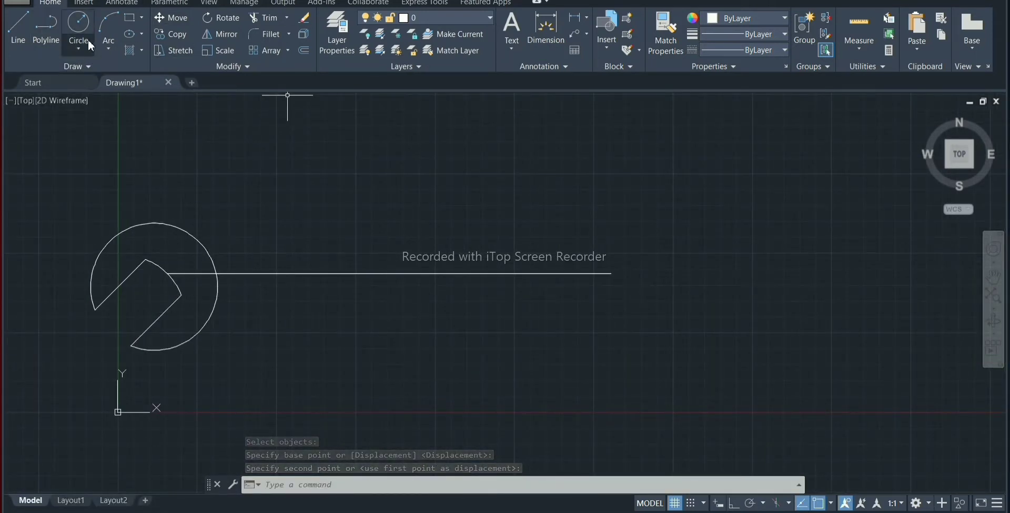
{"action": "scroll", "coordinate": [237, 292], "scroll_direction": "down", "scroll_amount": 1}
{"action": "scroll", "coordinate": [253, 299], "scroll_direction": "up", "scroll_amount": 1}
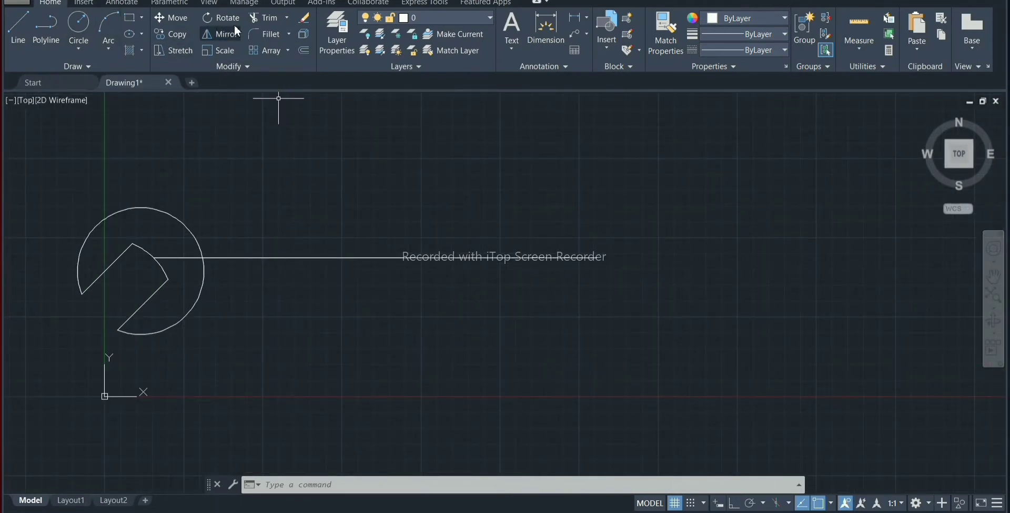
Begin copying just the two jaw lines, then cancel that copy.
{"action": "left_click", "coordinate": [181, 35]}
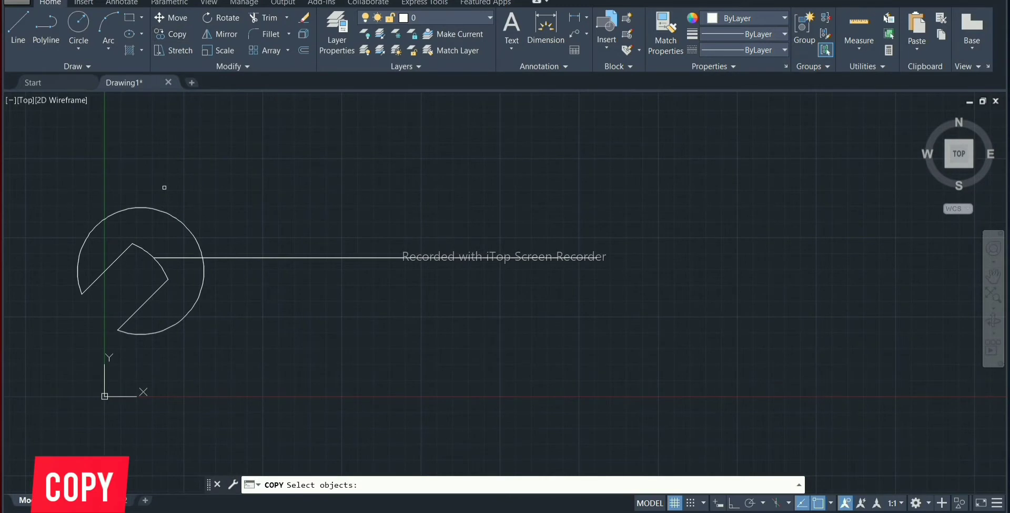
{"action": "left_click", "coordinate": [78, 158]}
{"action": "left_click", "coordinate": [181, 348]}
{"action": "key", "text": "Return"}
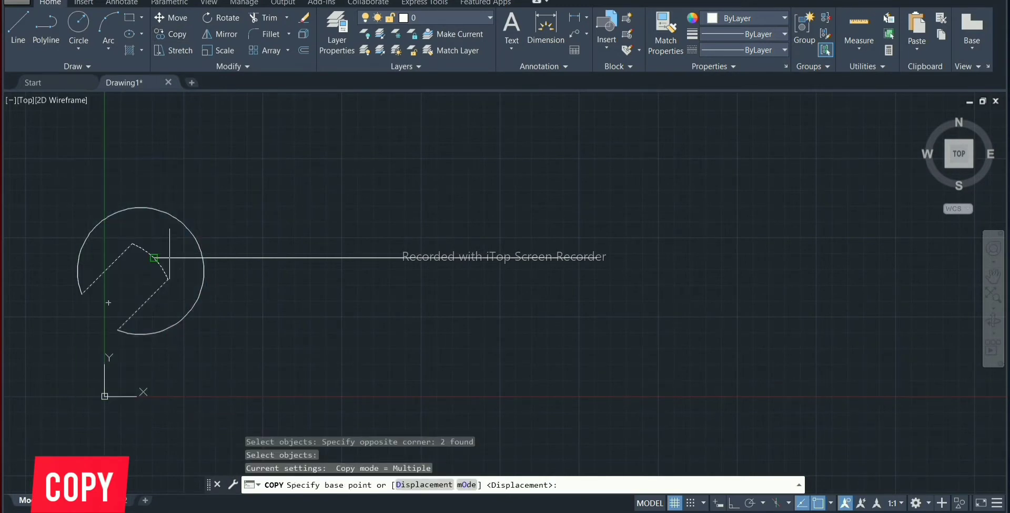
{"action": "left_click", "coordinate": [154, 258]}
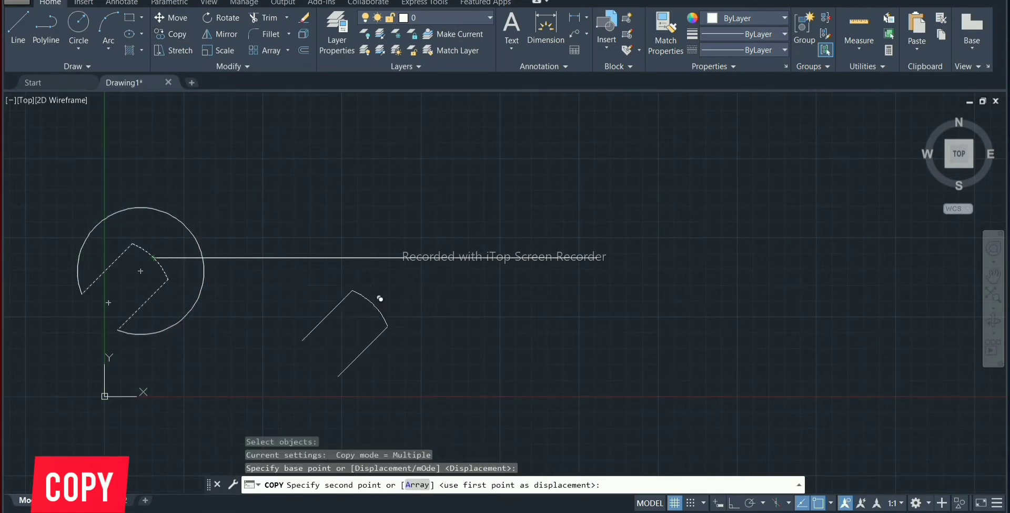
{"action": "key", "text": "Escape"}
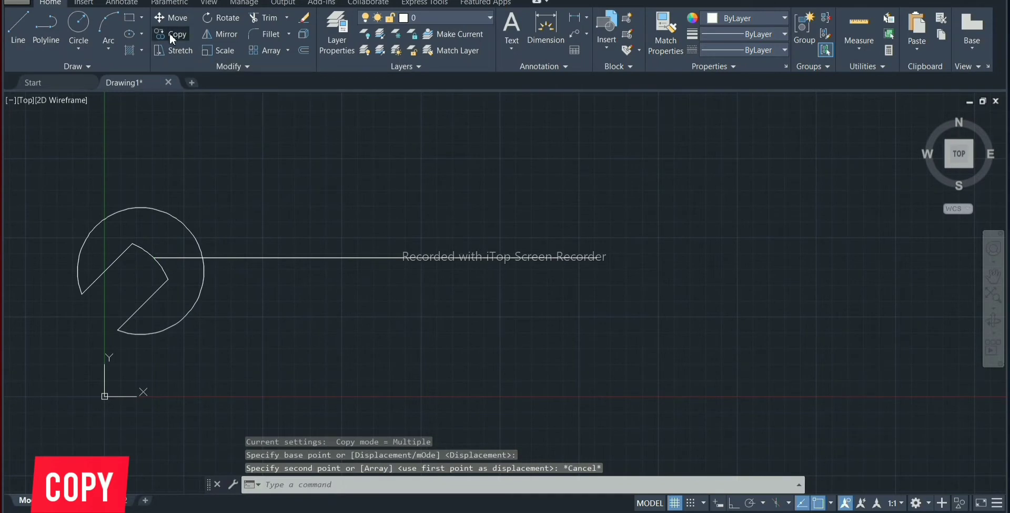
{"action": "left_click", "coordinate": [170, 37]}
{"action": "key", "text": "Escape"}
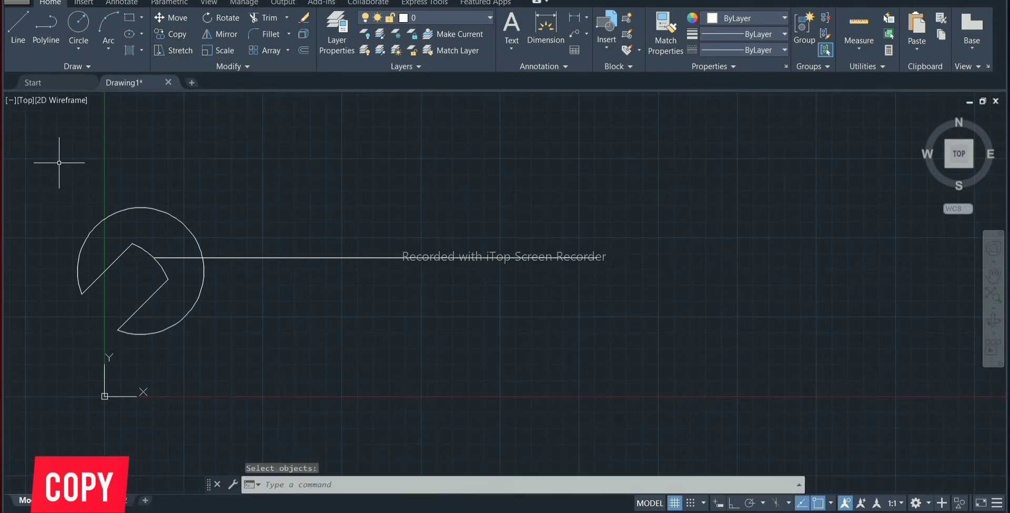
Copy the circle and both jaw lines from the head centre to the handle line's right end.
{"action": "key", "text": "Return"}
{"action": "left_click", "coordinate": [63, 161]}
{"action": "left_click", "coordinate": [238, 362]}
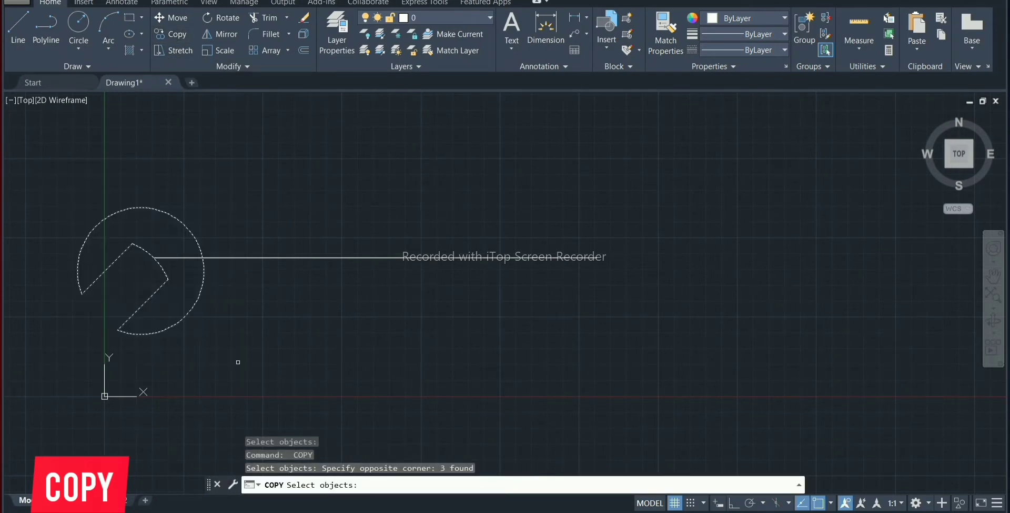
{"action": "key", "text": "Return"}
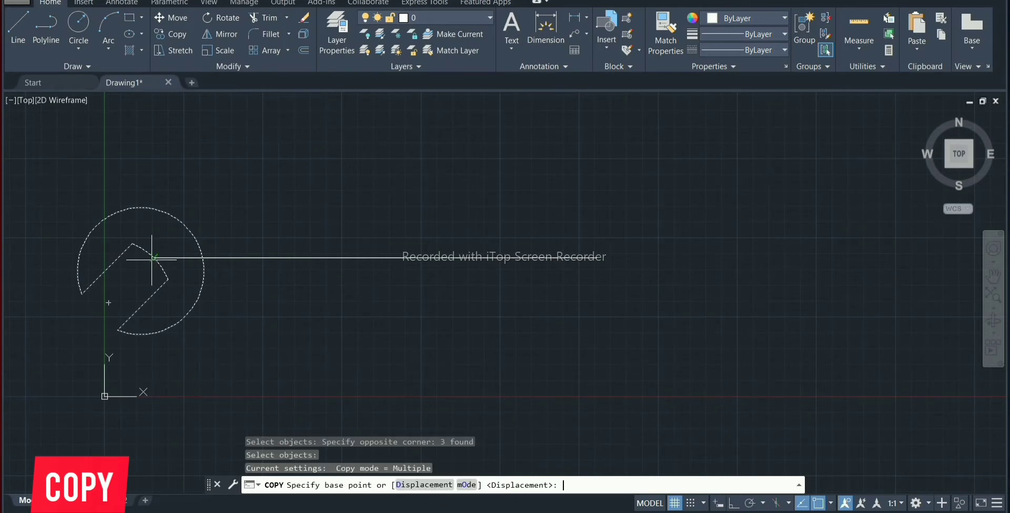
{"action": "left_click", "coordinate": [153, 258]}
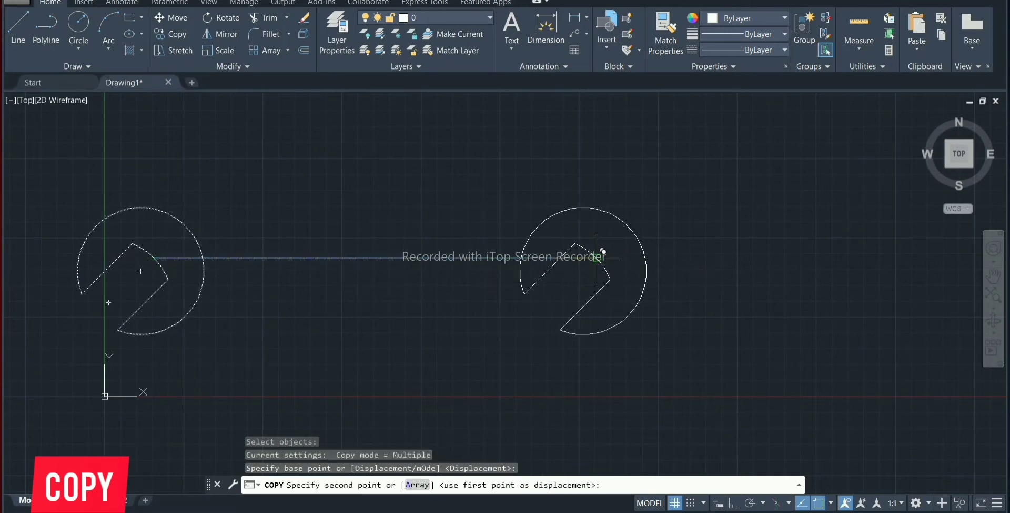
{"action": "key", "text": "Return"}
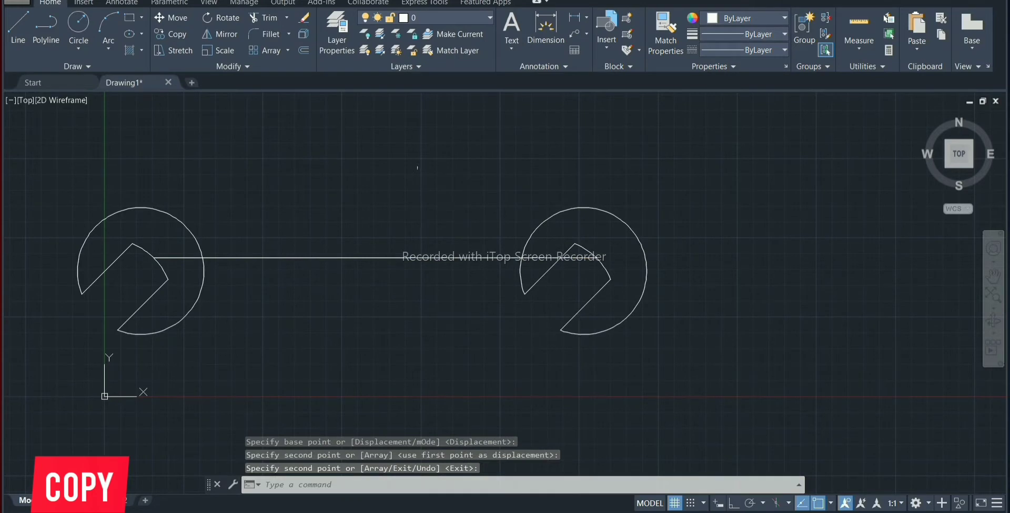
{"action": "scroll", "coordinate": [275, 159], "scroll_direction": "up", "scroll_amount": 2}
{"action": "scroll", "coordinate": [275, 162], "scroll_direction": "down", "scroll_amount": 2}
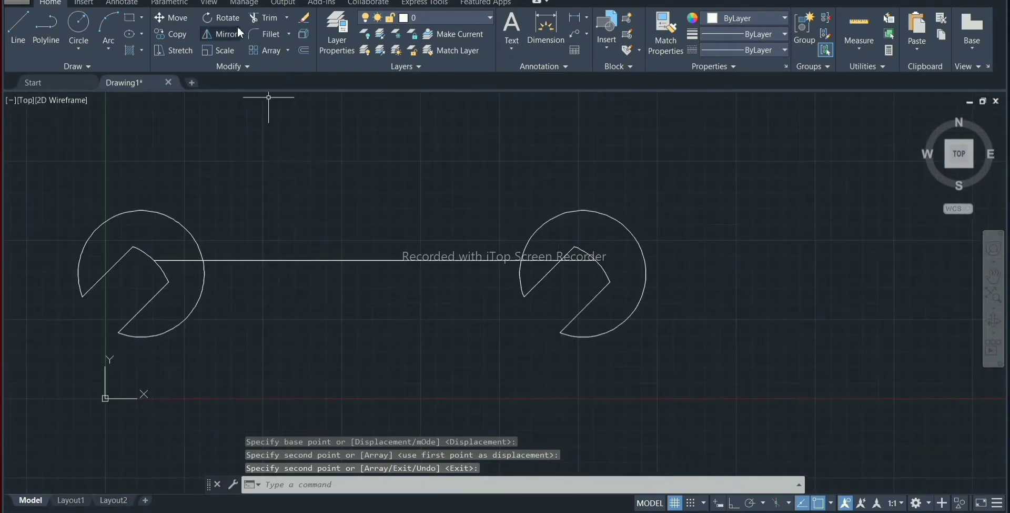
Rotate the right head about its centre by reference so its jaw opens up and right.
{"action": "left_click", "coordinate": [226, 18]}
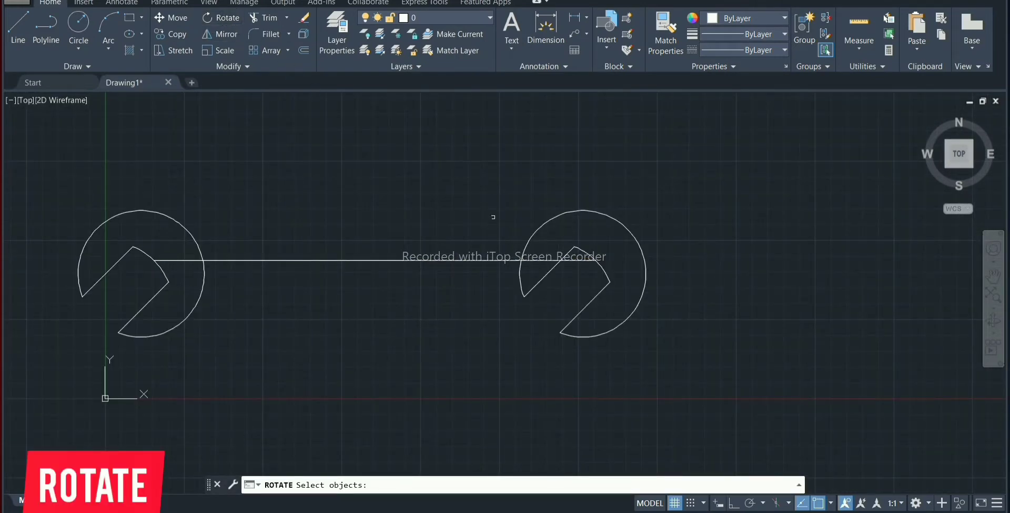
{"action": "left_click", "coordinate": [499, 199]}
{"action": "left_click", "coordinate": [790, 404]}
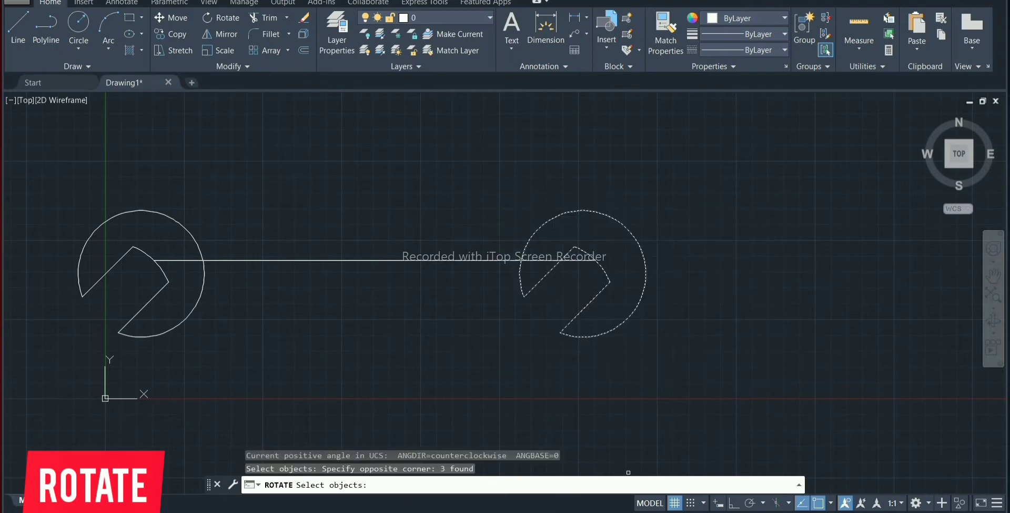
{"action": "key", "text": "Return"}
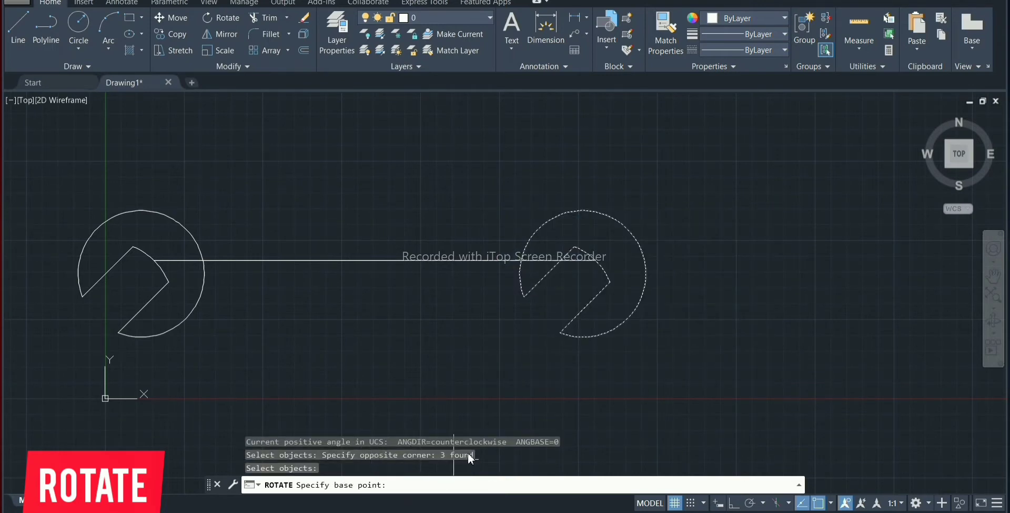
{"action": "left_click", "coordinate": [595, 261]}
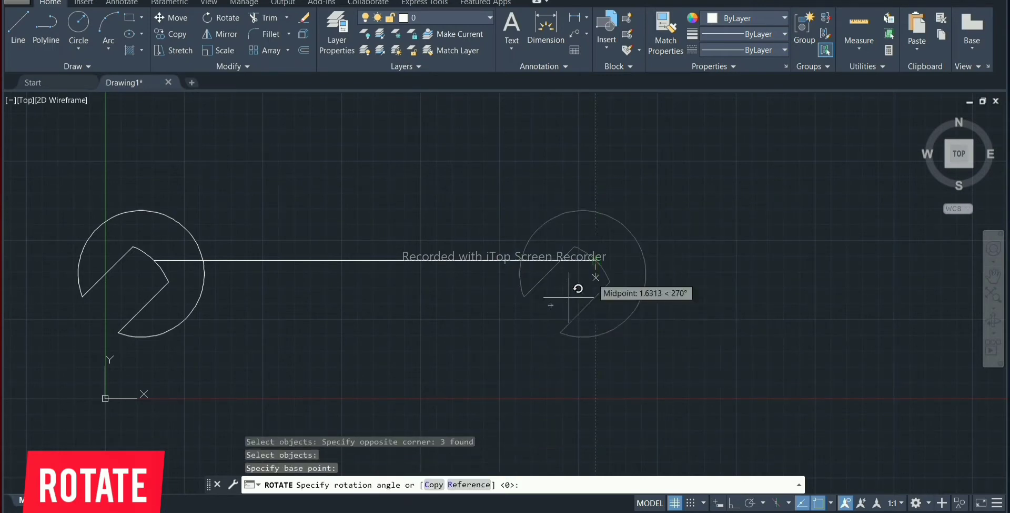
{"action": "left_click", "coordinate": [485, 484]}
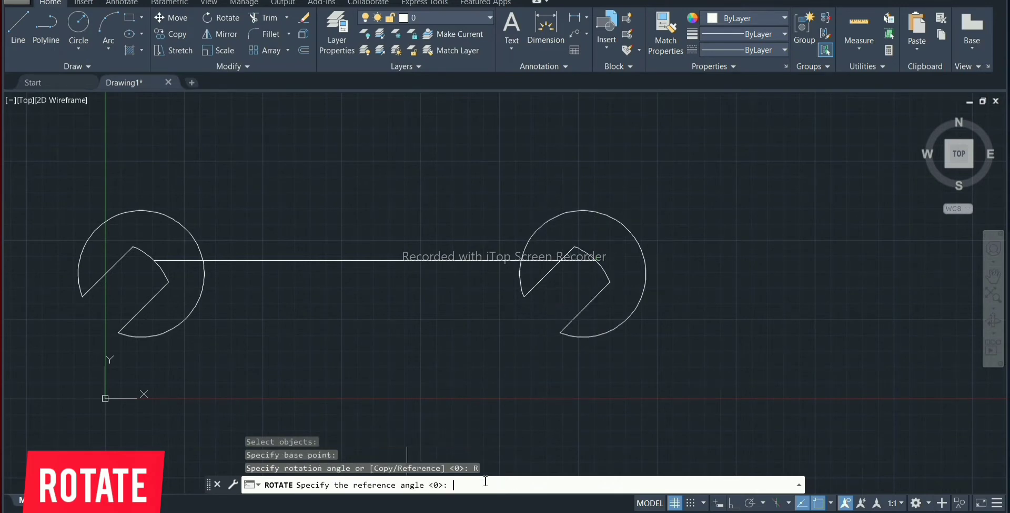
{"action": "left_click", "coordinate": [596, 259]}
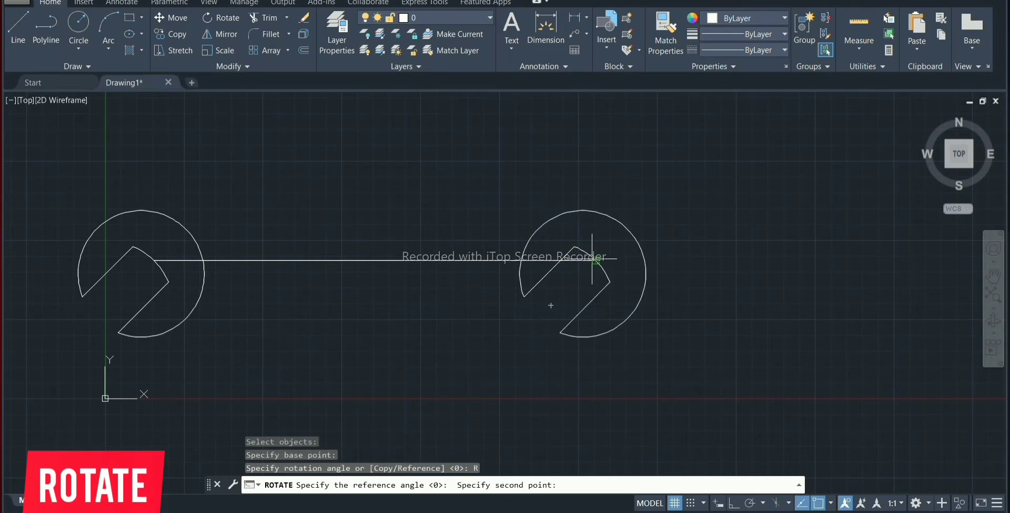
{"action": "left_click", "coordinate": [552, 305]}
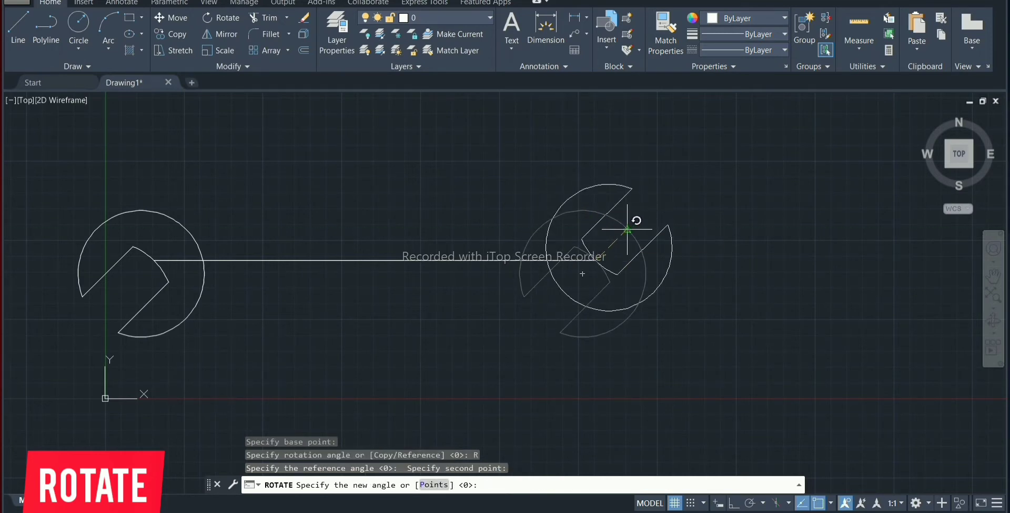
{"action": "left_click", "coordinate": [628, 229]}
{"action": "scroll", "coordinate": [699, 385], "scroll_direction": "down", "scroll_amount": 2}
{"action": "scroll", "coordinate": [660, 341], "scroll_direction": "up", "scroll_amount": 2}
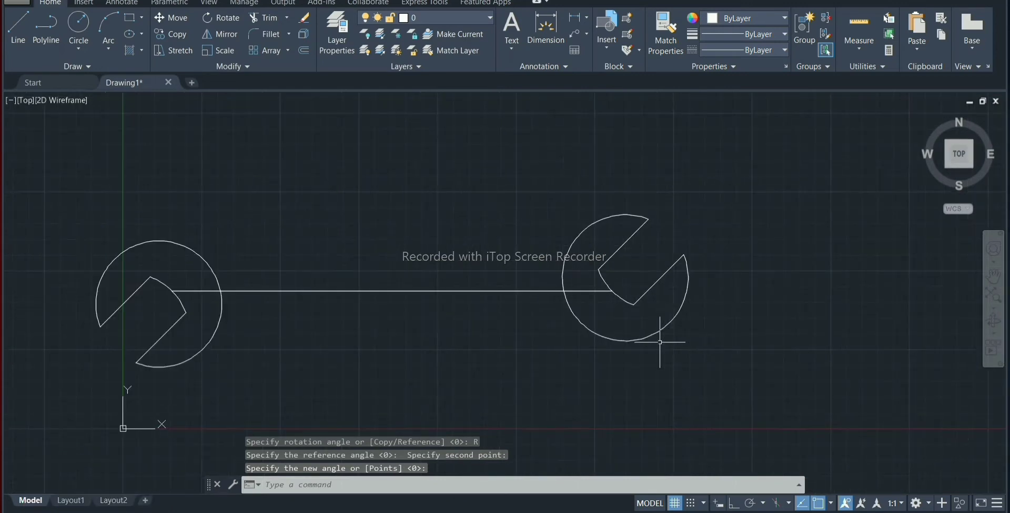
{"action": "left_click", "coordinate": [306, 50]}
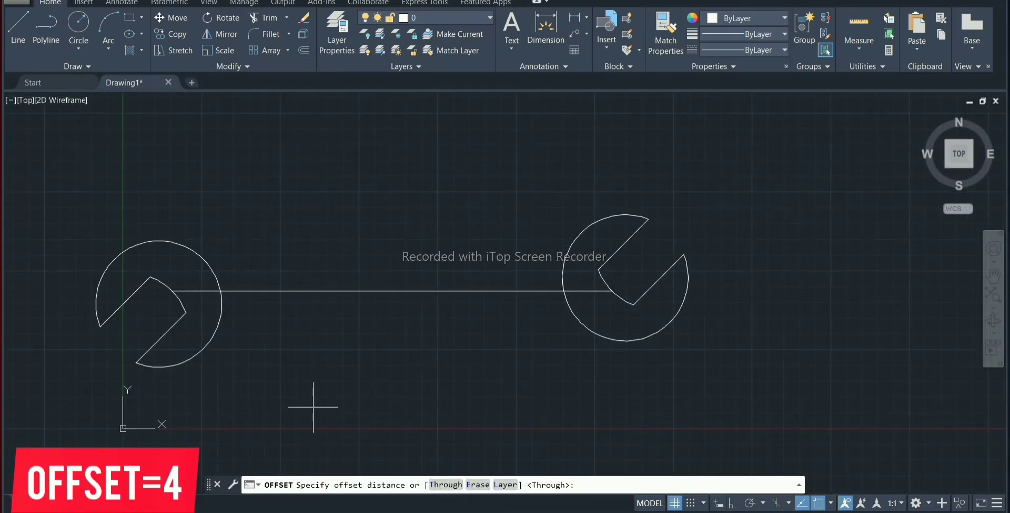
Offset the handle line 4 units above and below, then select the original centre line.
{"action": "scroll", "coordinate": [311, 403], "scroll_direction": "down", "scroll_amount": 2}
{"action": "scroll", "coordinate": [309, 376], "scroll_direction": "up", "scroll_amount": 2}
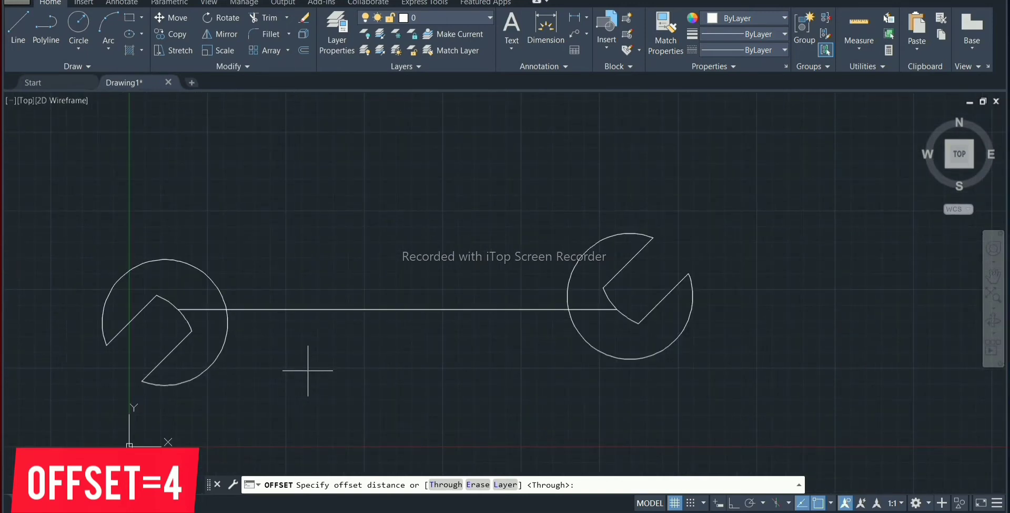
{"action": "scroll", "coordinate": [327, 328], "scroll_direction": "up", "scroll_amount": 2}
{"action": "scroll", "coordinate": [330, 332], "scroll_direction": "down", "scroll_amount": 2}
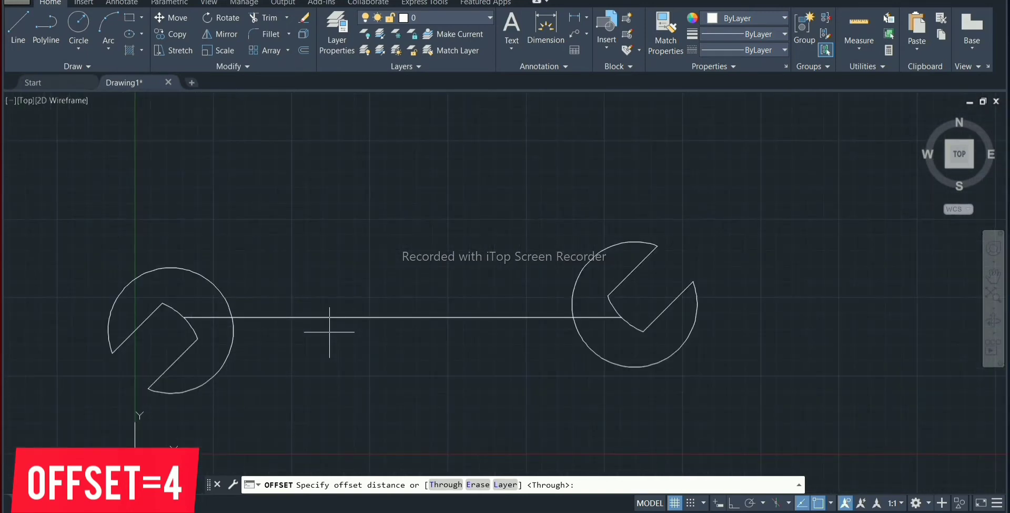
{"action": "type", "text": "4"}
{"action": "key", "text": "Return"}
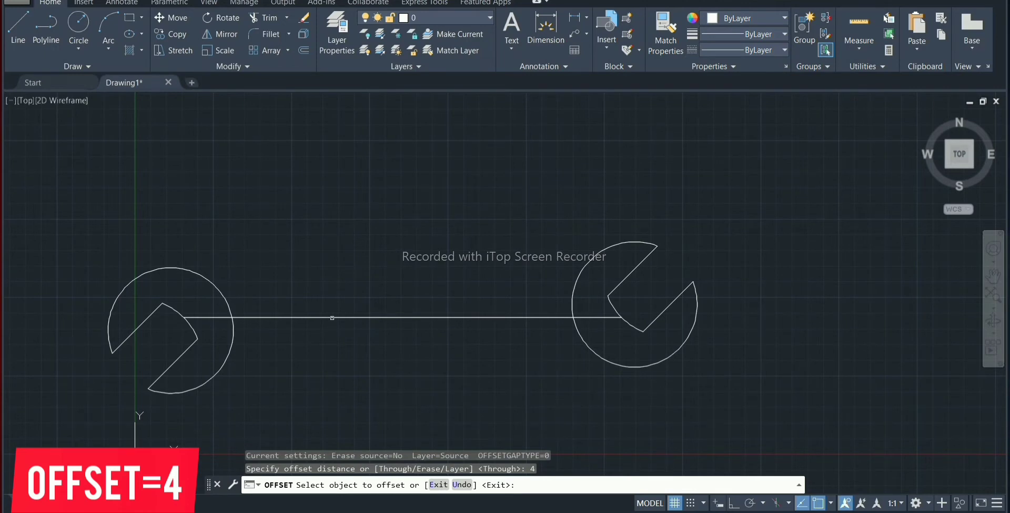
{"action": "left_click", "coordinate": [332, 317]}
{"action": "left_click", "coordinate": [330, 274]}
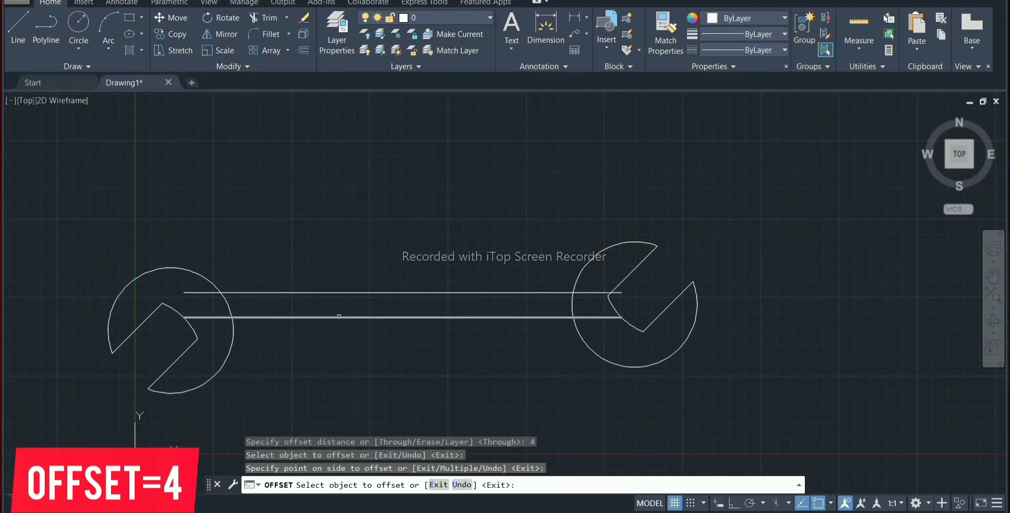
{"action": "left_click", "coordinate": [339, 317]}
{"action": "left_click", "coordinate": [331, 369]}
{"action": "key", "text": "Return"}
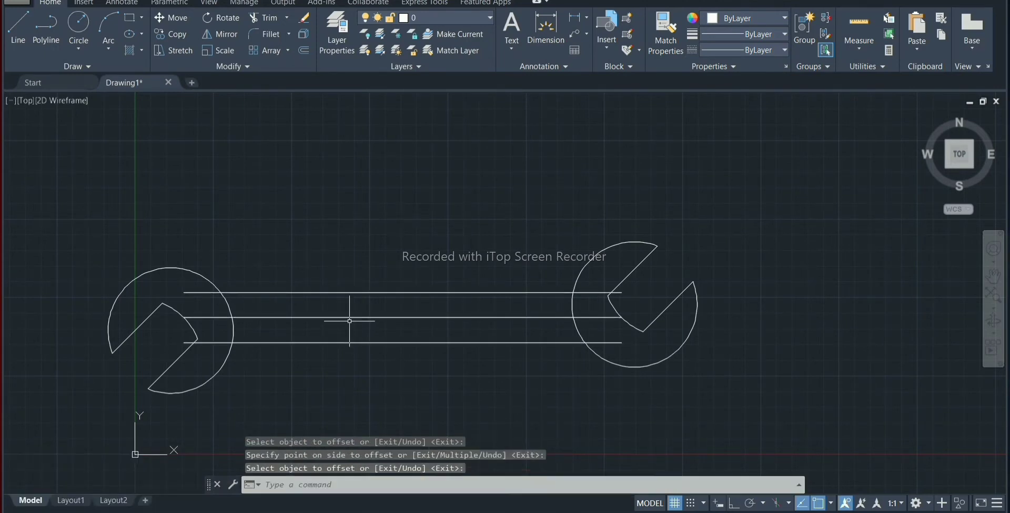
{"action": "left_click", "coordinate": [350, 317]}
Delete the middle handle line and trim both heads' arcs between the two handle lines.
{"action": "key", "text": "Delete"}
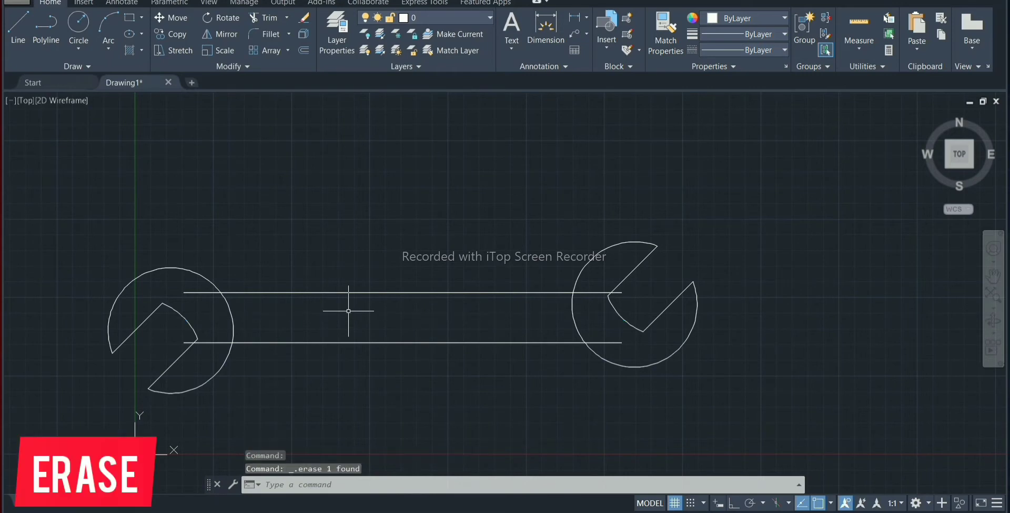
{"action": "type", "text": "tr"}
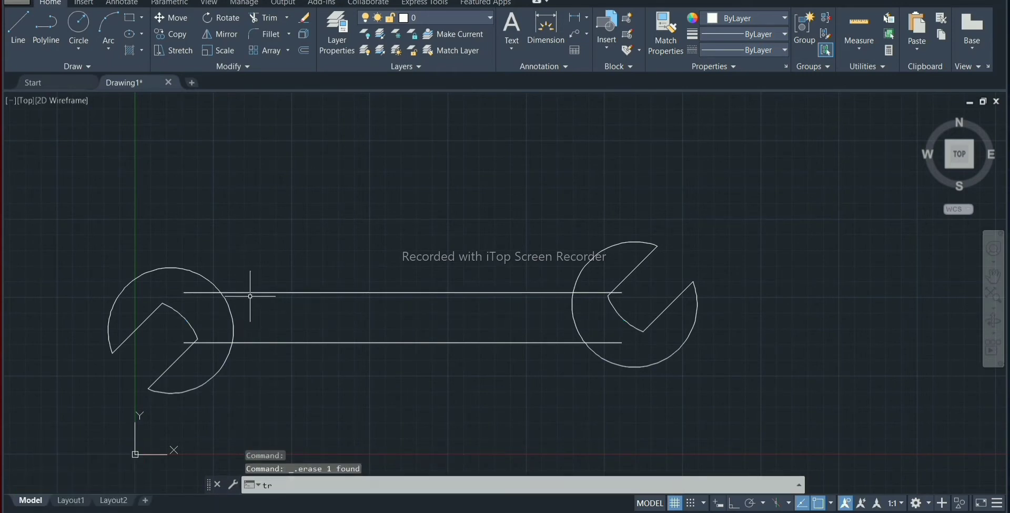
{"action": "key", "text": "Return"}
{"action": "left_click", "coordinate": [231, 310]}
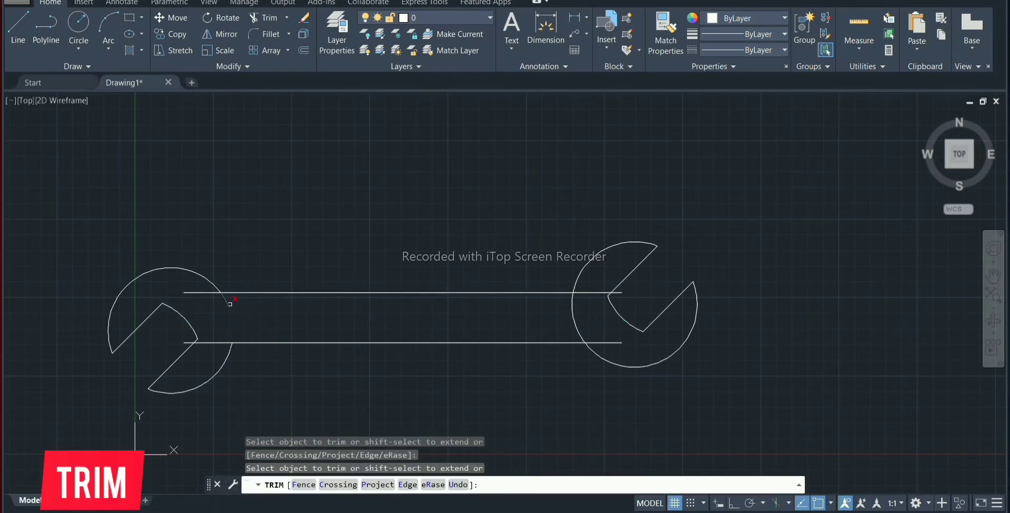
{"action": "left_click", "coordinate": [232, 302]}
{"action": "left_click", "coordinate": [214, 301]}
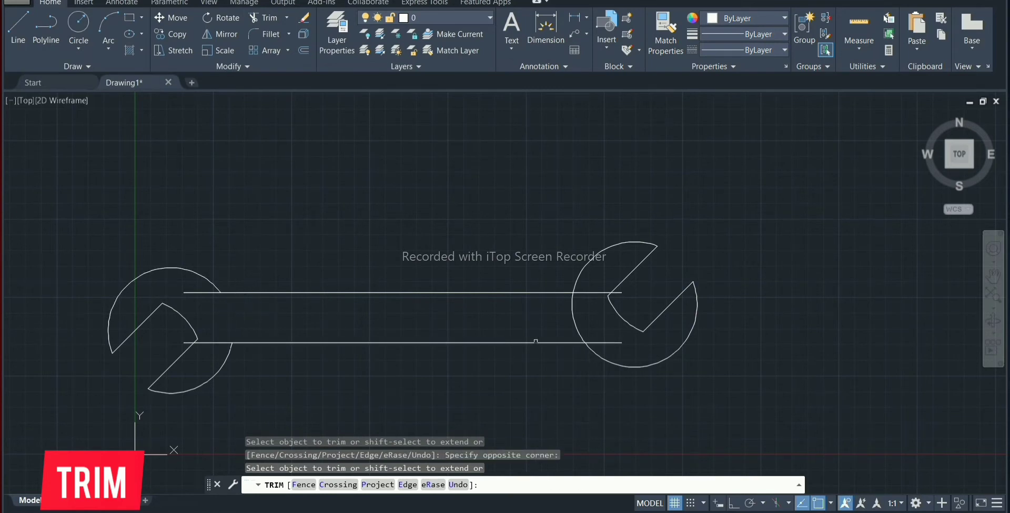
{"action": "left_click", "coordinate": [583, 324]}
{"action": "left_click", "coordinate": [541, 316]}
{"action": "key", "text": "Return"}
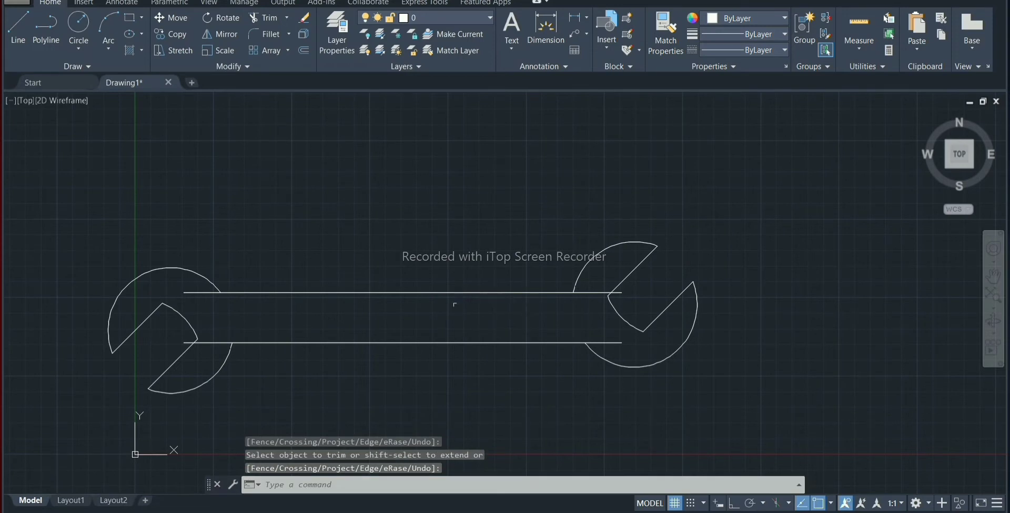
{"action": "type", "text": "FI"}
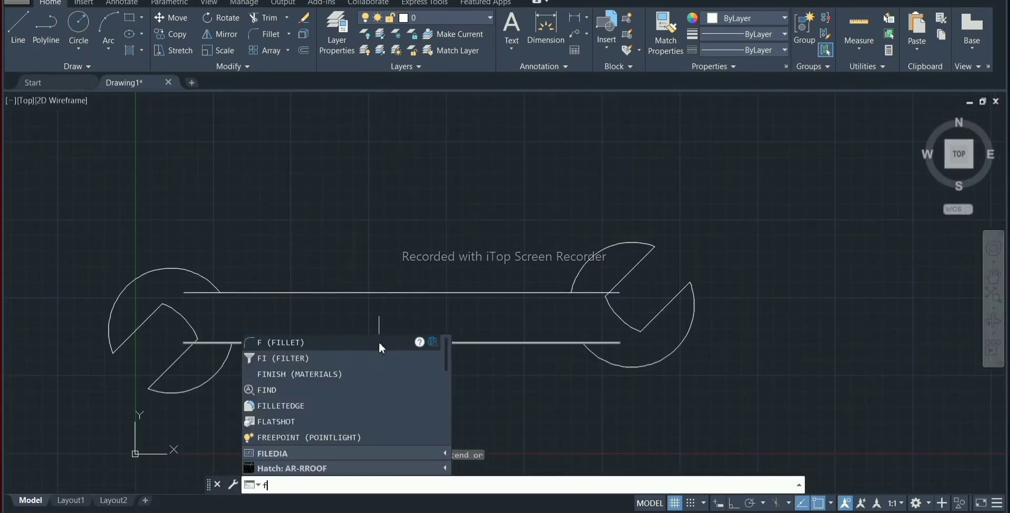
{"action": "type", "text": "L"}
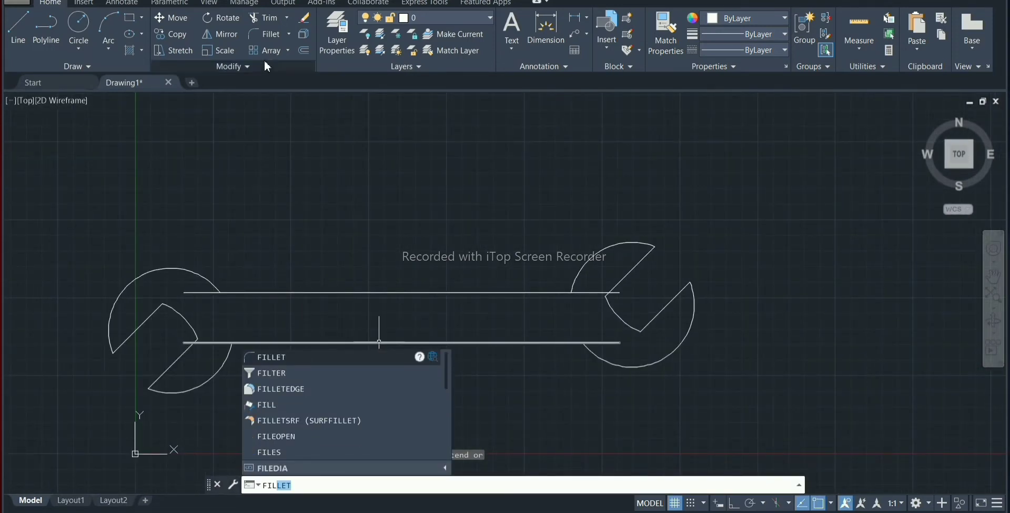
Fillet the left head's upper arc into the top handle line and the right head's lower arc into the bottom line, radius 30.
{"action": "key", "text": "Return"}
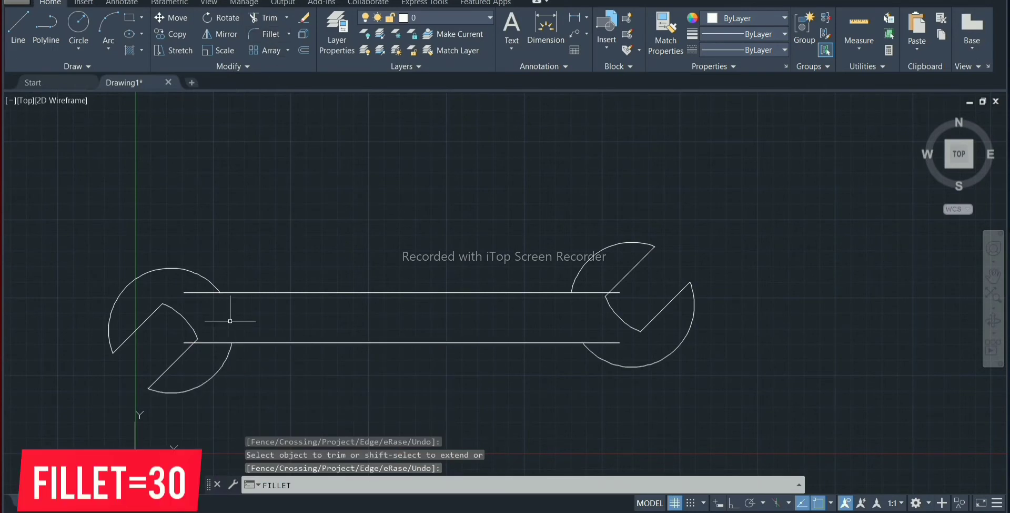
{"action": "left_click", "coordinate": [271, 38]}
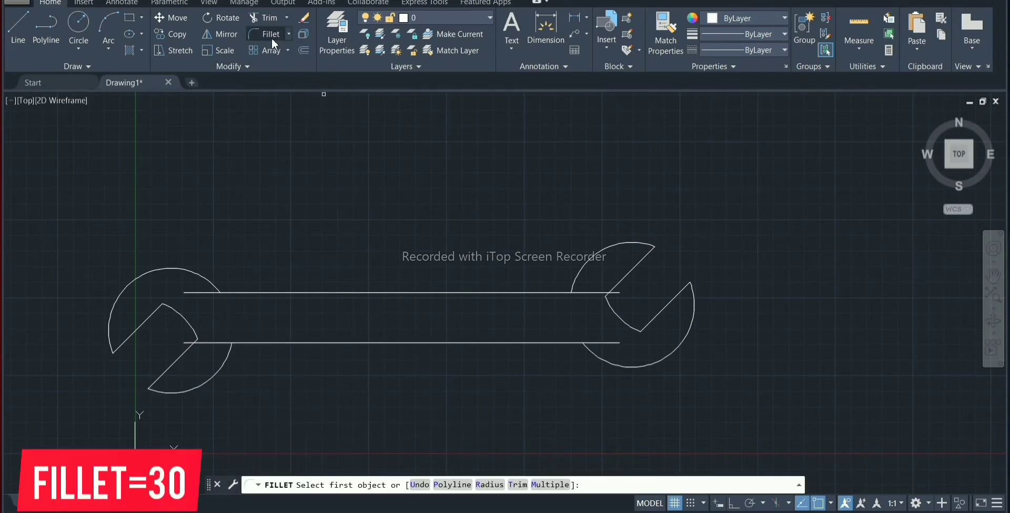
{"action": "left_click", "coordinate": [488, 486]}
{"action": "type", "text": "30"}
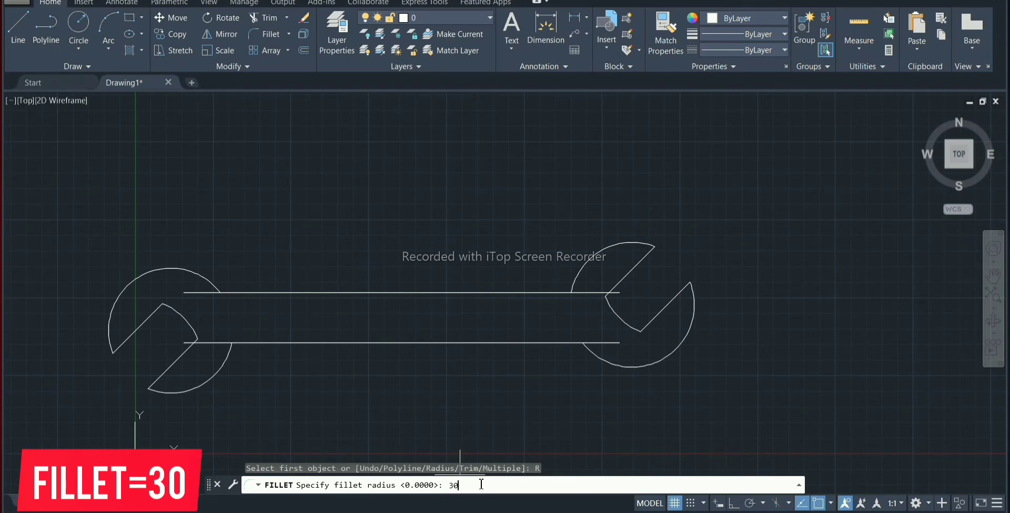
{"action": "key", "text": "Return"}
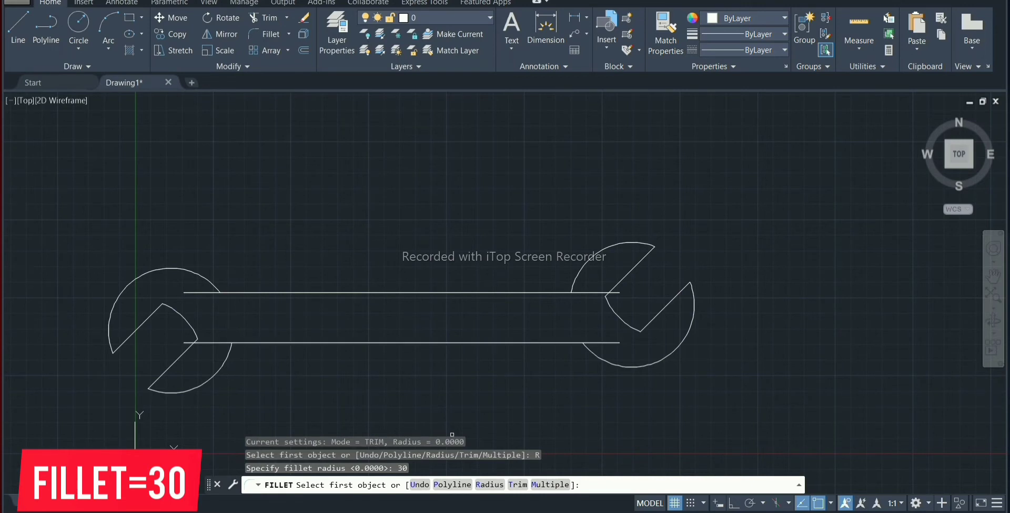
{"action": "left_click", "coordinate": [550, 485]}
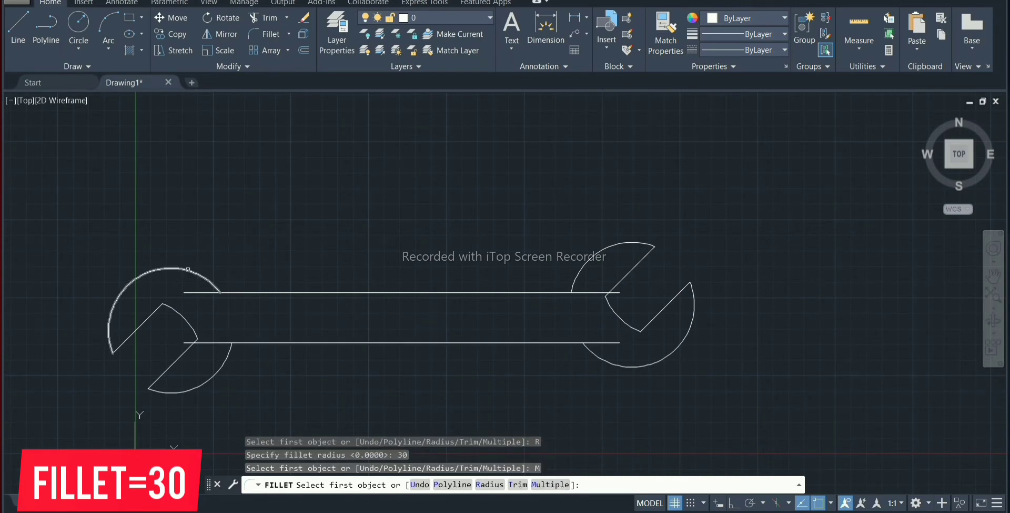
{"action": "left_click", "coordinate": [188, 270]}
{"action": "left_click", "coordinate": [253, 292]}
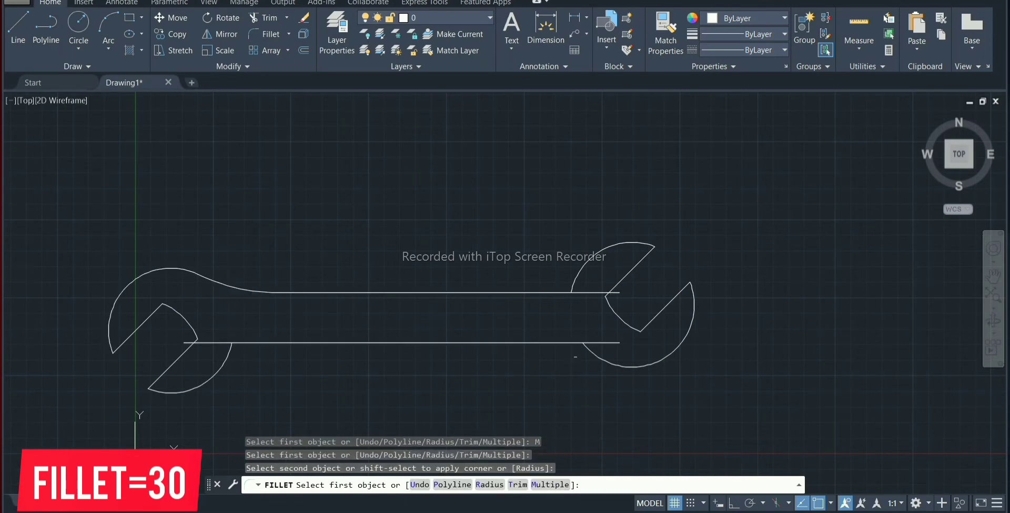
{"action": "left_click", "coordinate": [607, 363]}
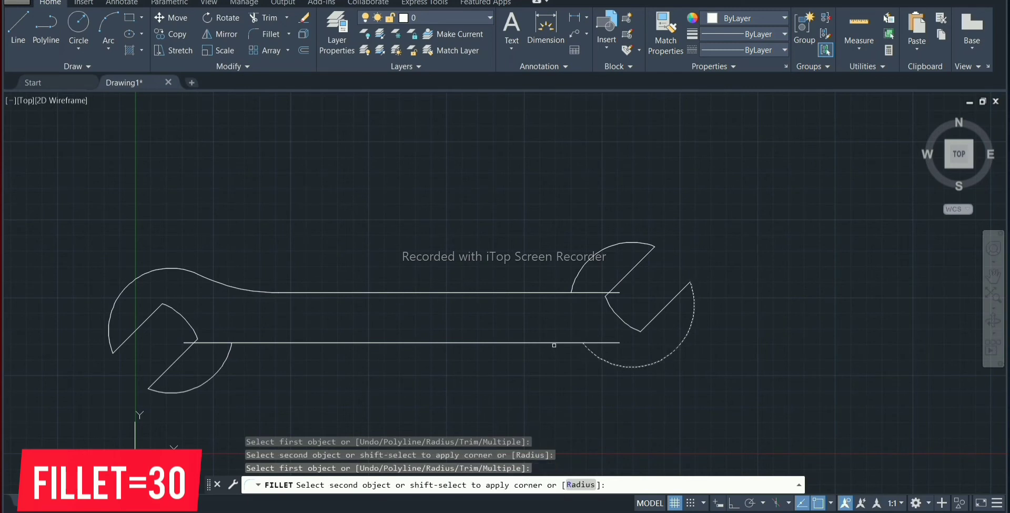
{"action": "left_click", "coordinate": [554, 343]}
{"action": "key", "text": "Return"}
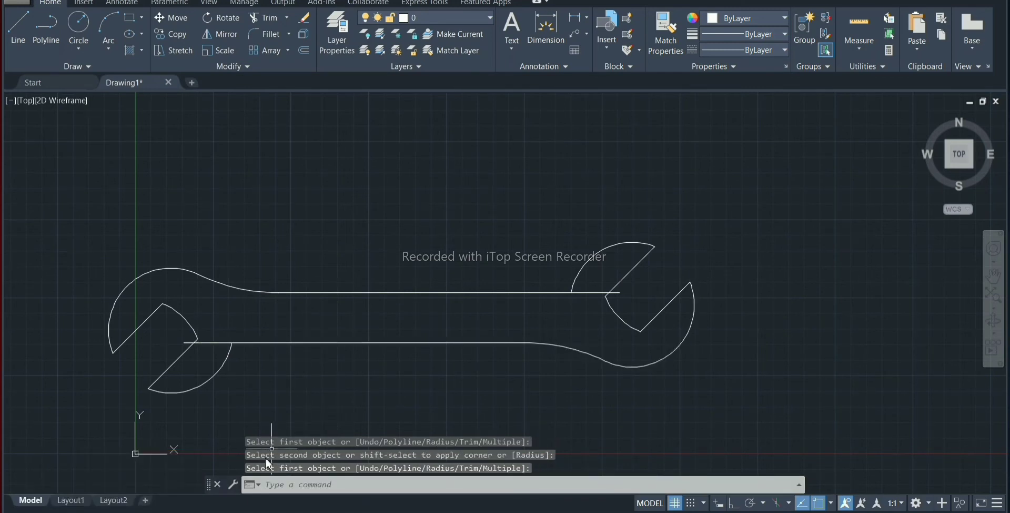
Fillet the lower-left and upper-right jaw arcs into the adjoining handle lines with radius 8.
{"action": "key", "text": "Return"}
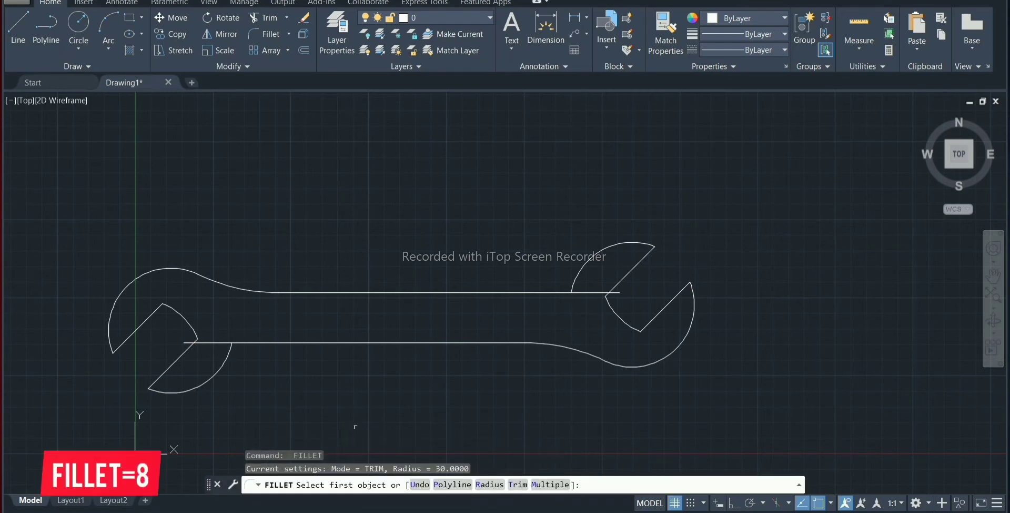
{"action": "left_click", "coordinate": [490, 484]}
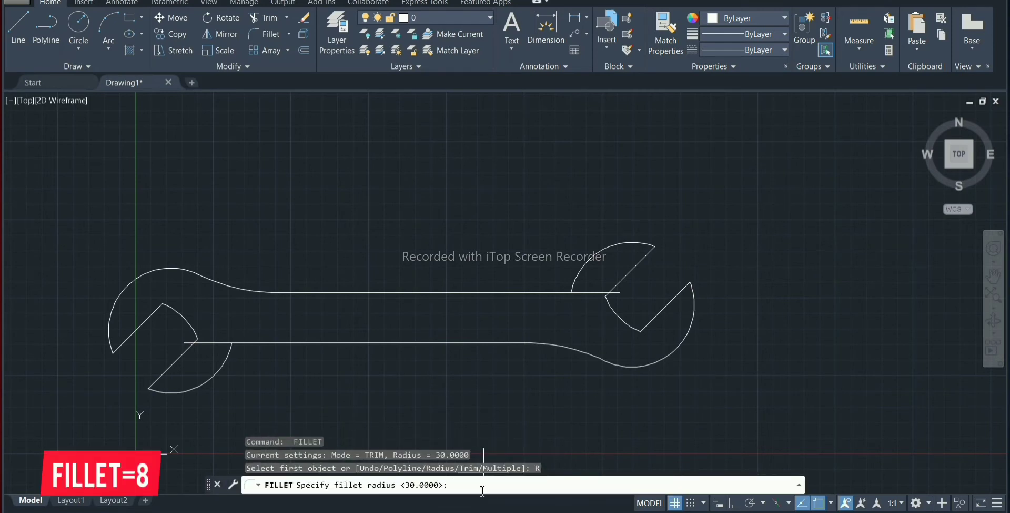
{"action": "type", "text": "8"}
{"action": "key", "text": "Return"}
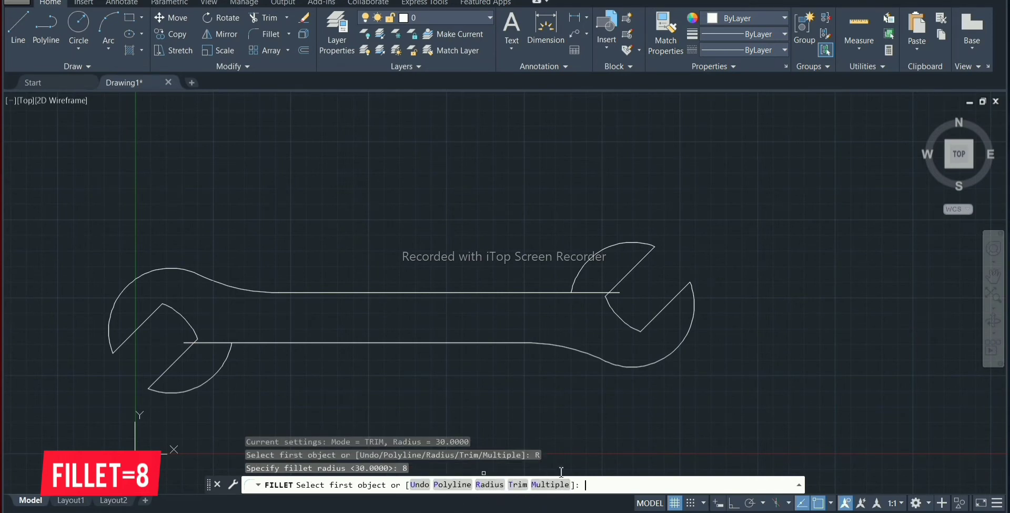
{"action": "left_click", "coordinate": [550, 485]}
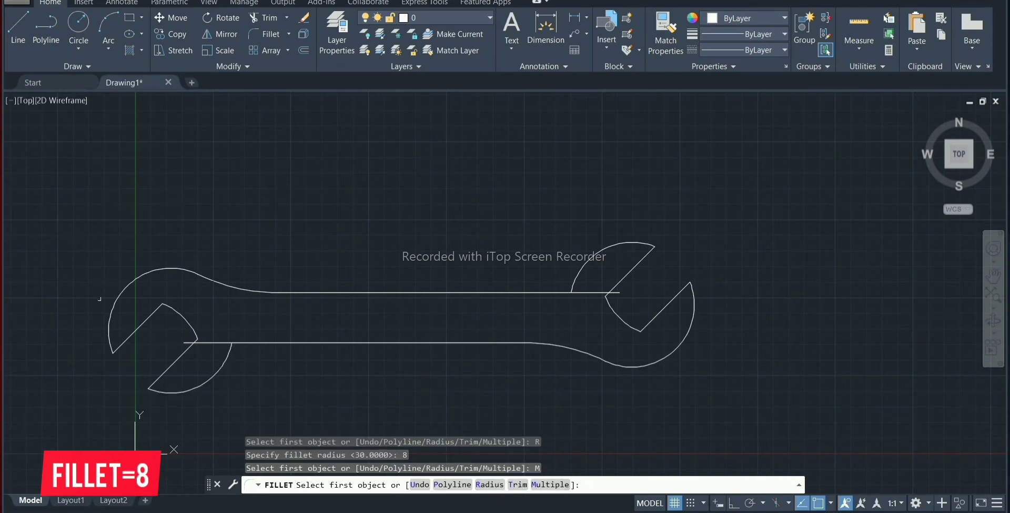
{"action": "left_click", "coordinate": [231, 365]}
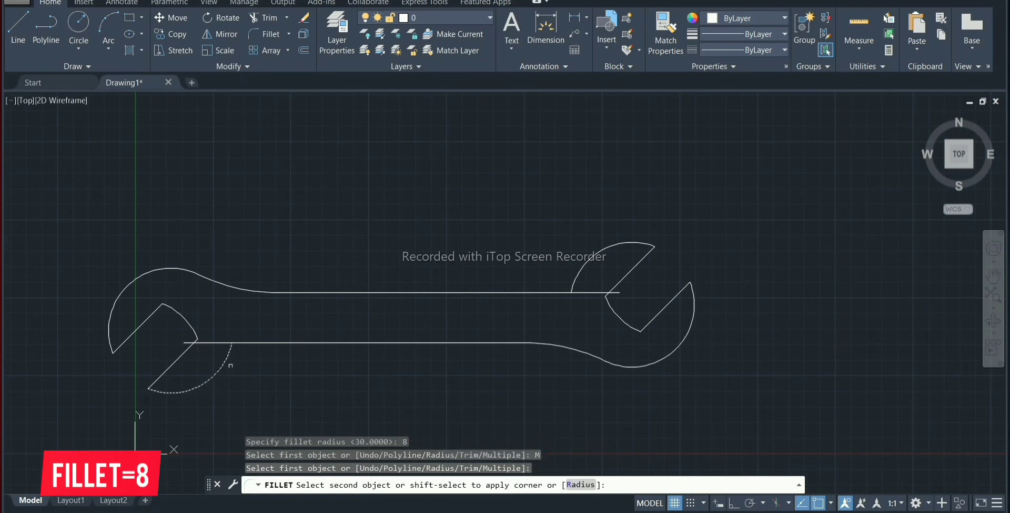
{"action": "left_click", "coordinate": [259, 343]}
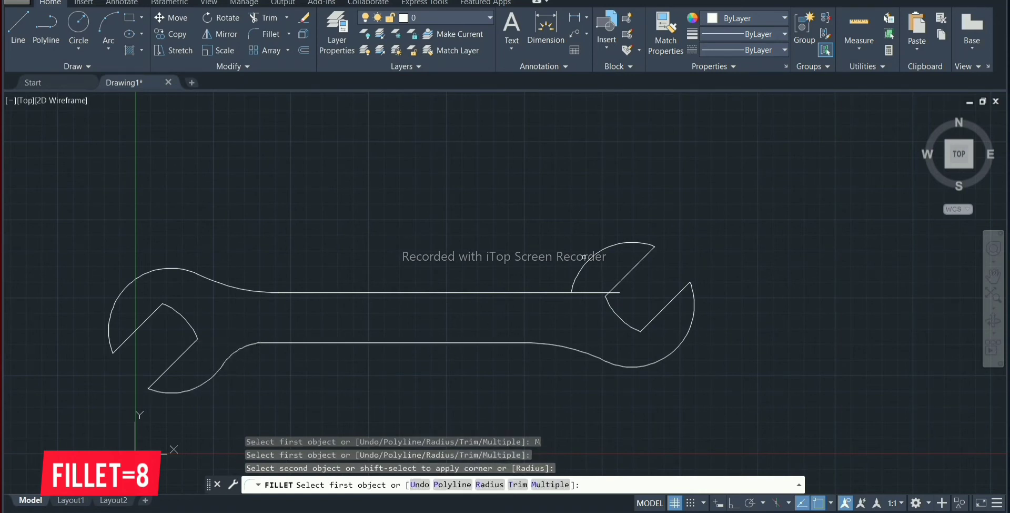
{"action": "left_click", "coordinate": [575, 281]}
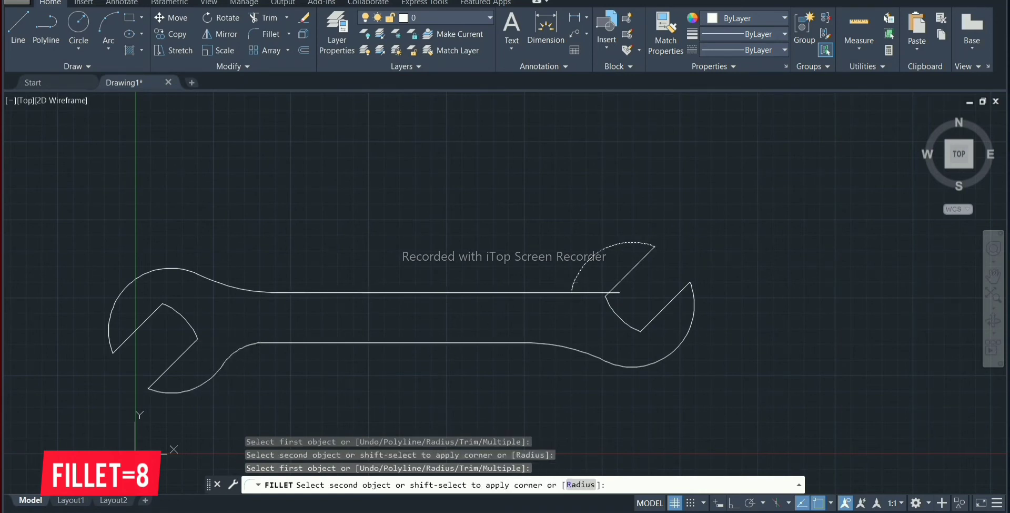
{"action": "left_click", "coordinate": [533, 292]}
Redo the radius-8 fillet between the upper-right jaw arc and the upper handle line.
{"action": "key", "text": "Return"}
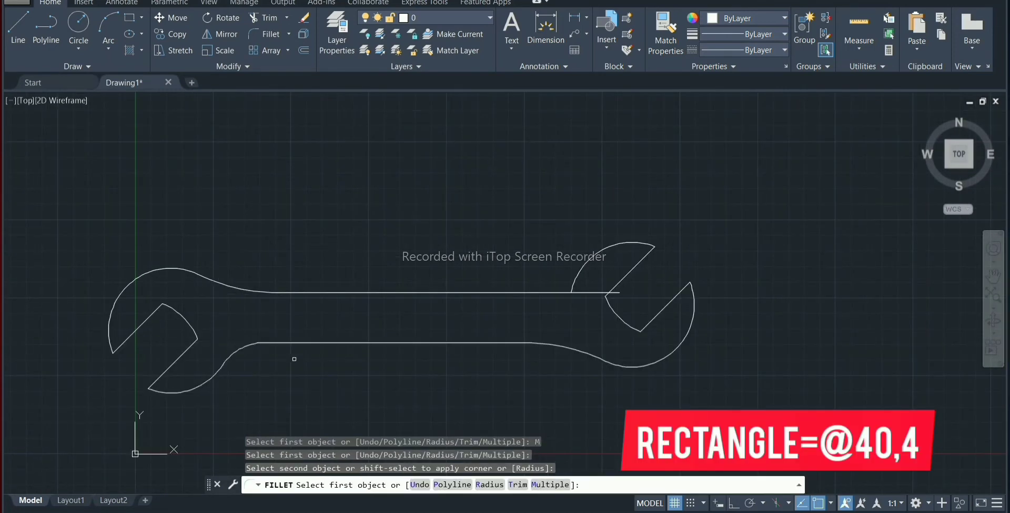
{"action": "left_click", "coordinate": [573, 282]}
{"action": "left_click", "coordinate": [533, 296]}
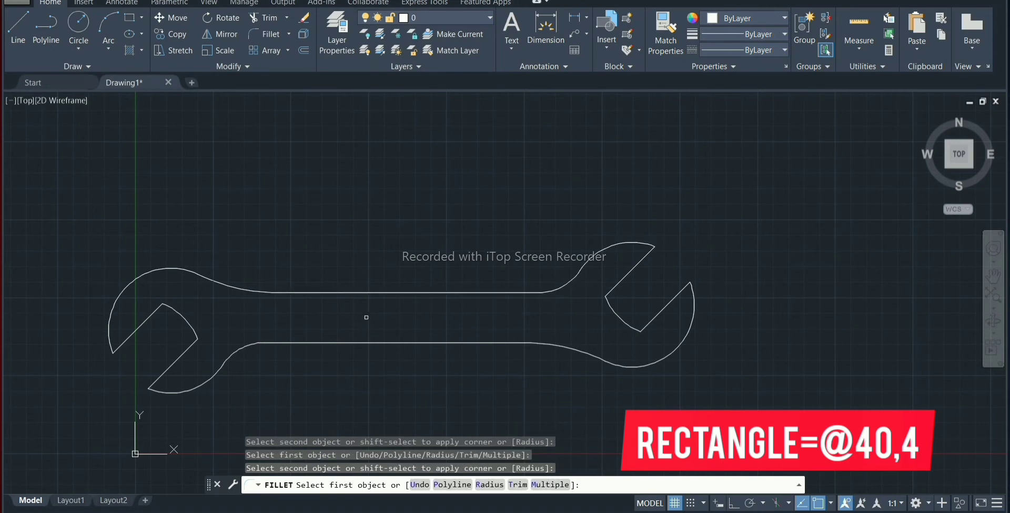
{"action": "key", "text": "Escape"}
{"action": "scroll", "coordinate": [269, 327], "scroll_direction": "down", "scroll_amount": 2}
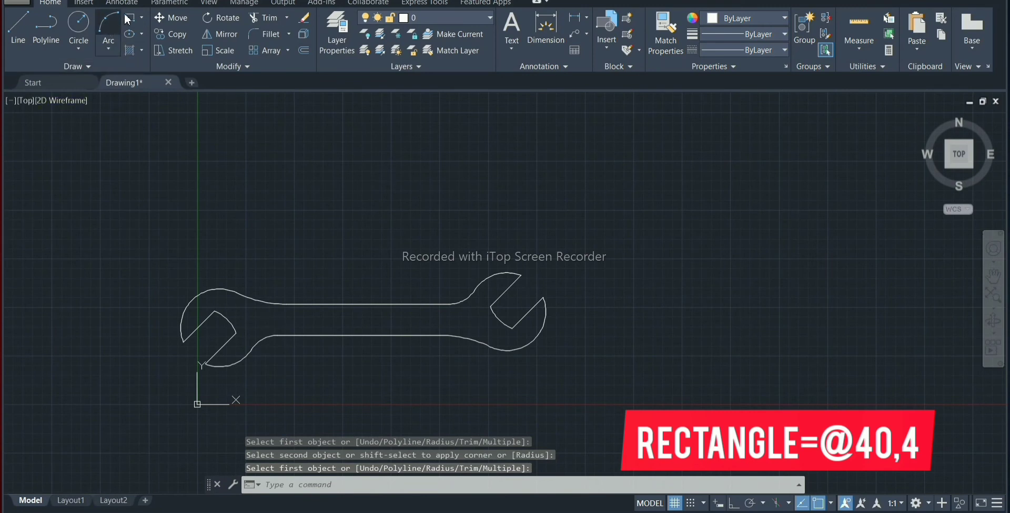
{"action": "left_click", "coordinate": [141, 17]}
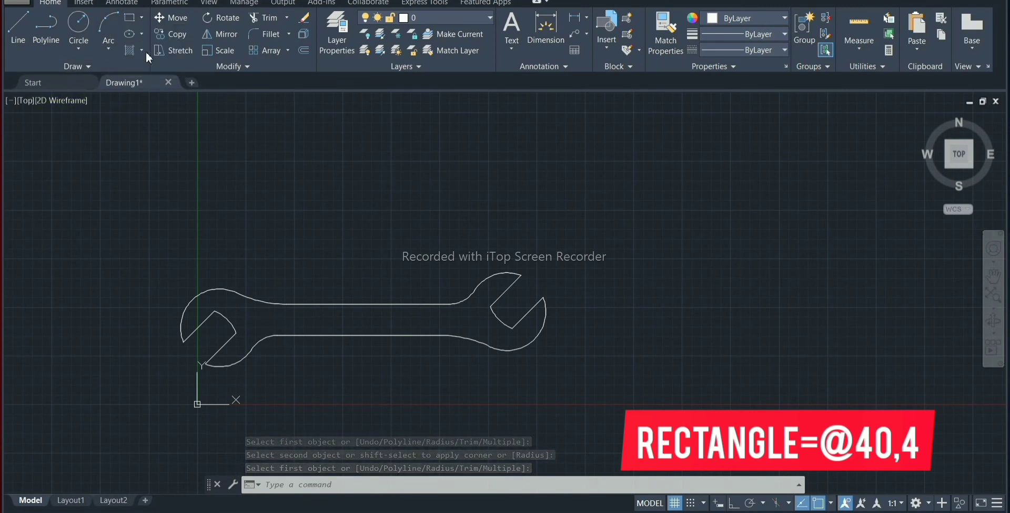
{"action": "left_click", "coordinate": [143, 39]}
{"action": "left_click", "coordinate": [247, 139]}
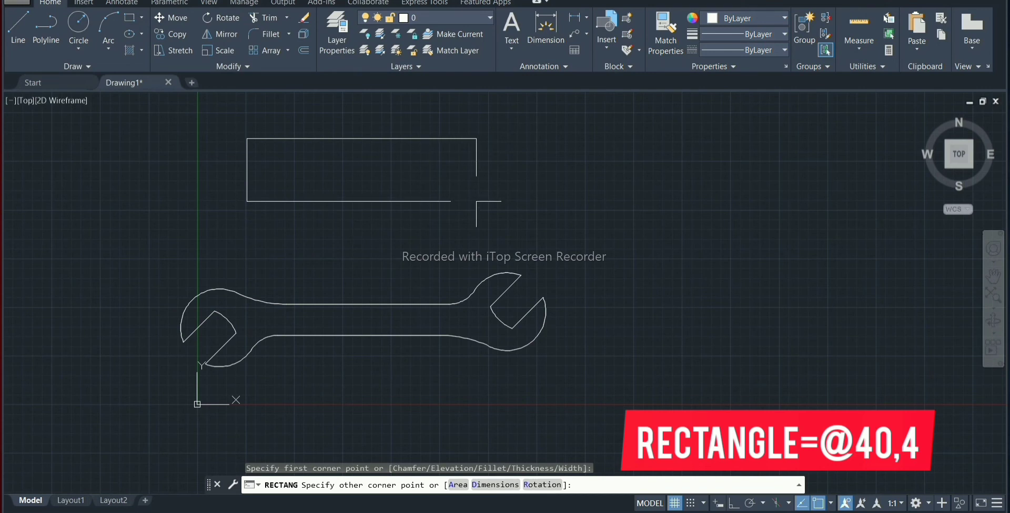
{"action": "type", "text": "@4"}
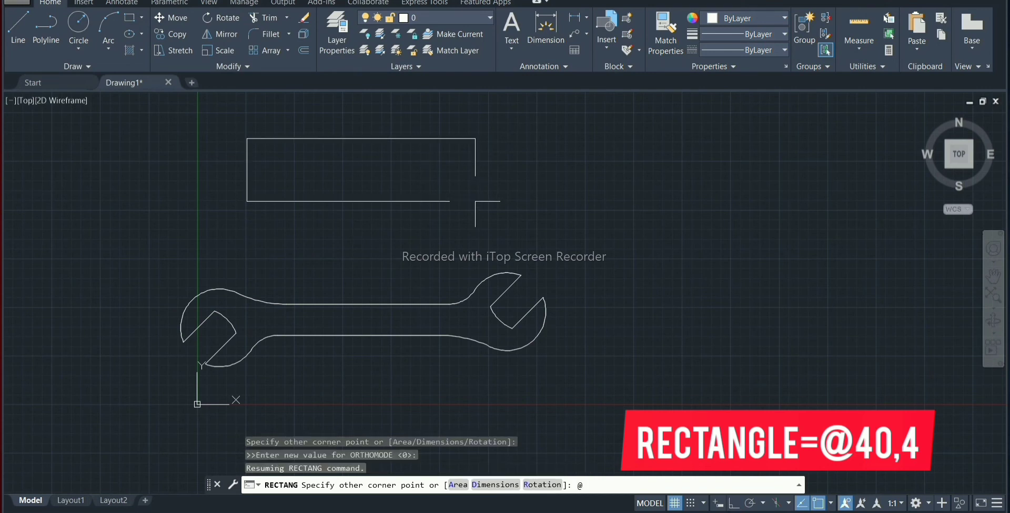
{"action": "type", "text": "0,"}
{"action": "type", "text": "4"}
{"action": "key", "text": "Return"}
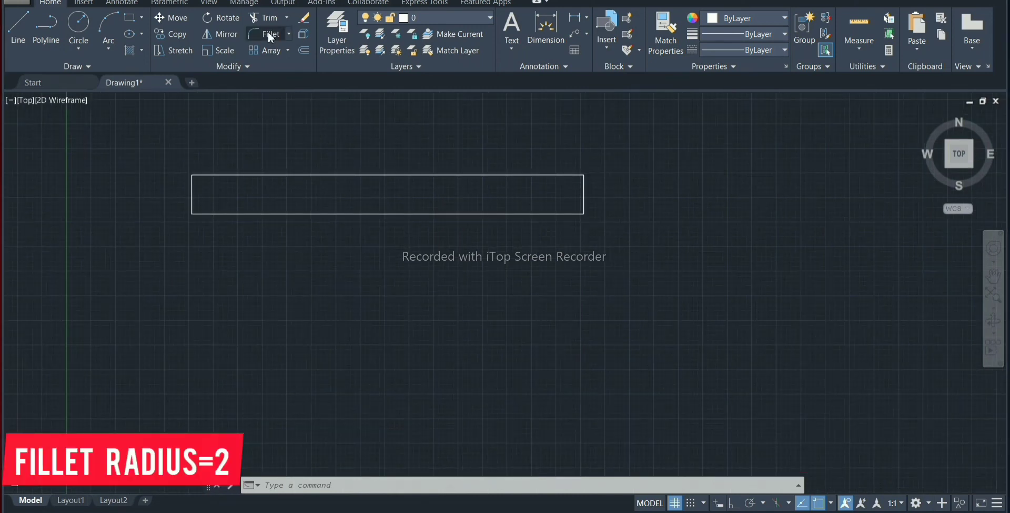
Fillet the whole rectangle polyline with radius 2, rounding all four corners.
{"action": "left_click", "coordinate": [269, 36]}
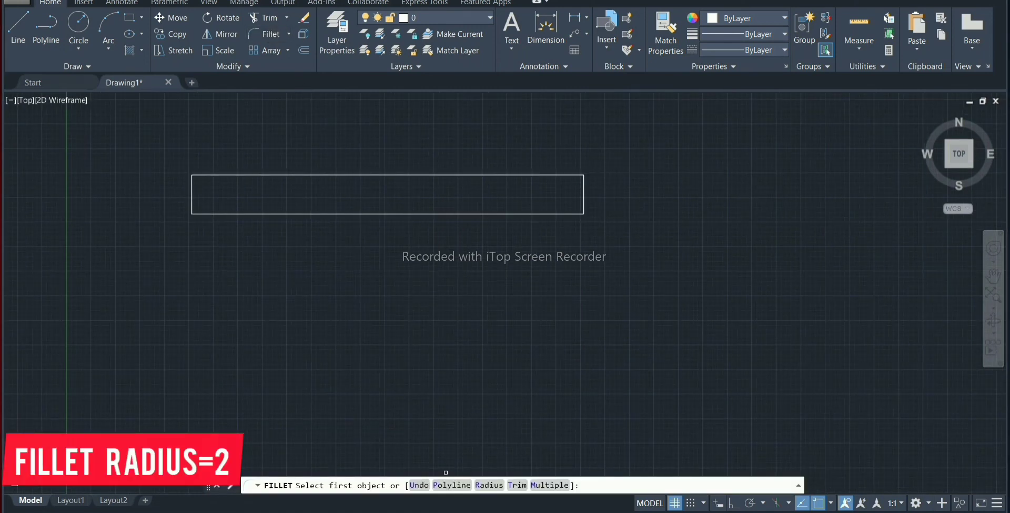
{"action": "left_click", "coordinate": [449, 484]}
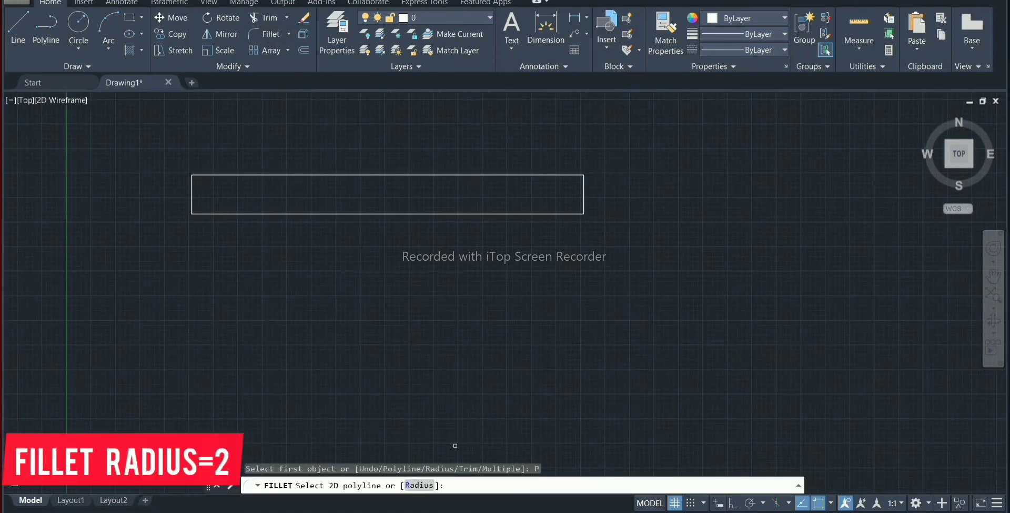
{"action": "left_click", "coordinate": [419, 485]}
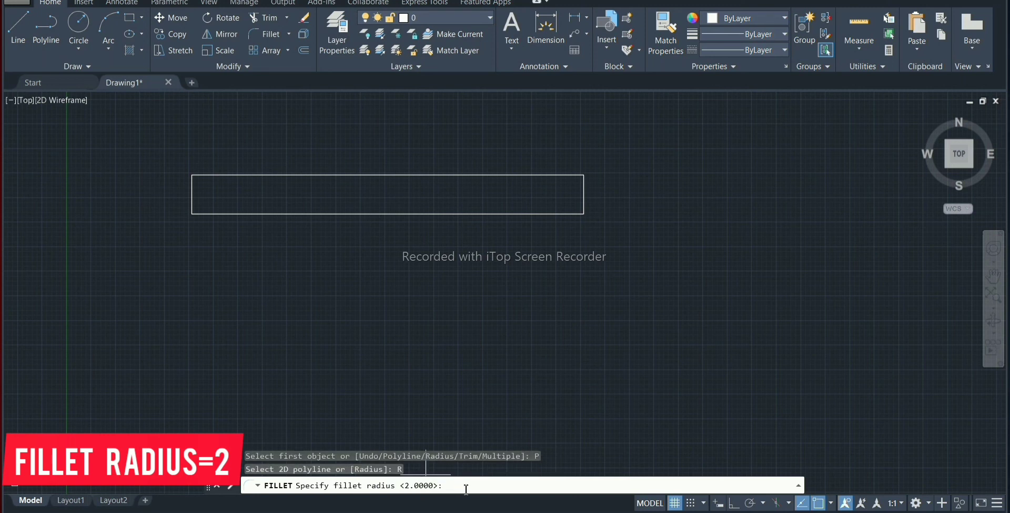
{"action": "type", "text": "2"}
{"action": "key", "text": "Return"}
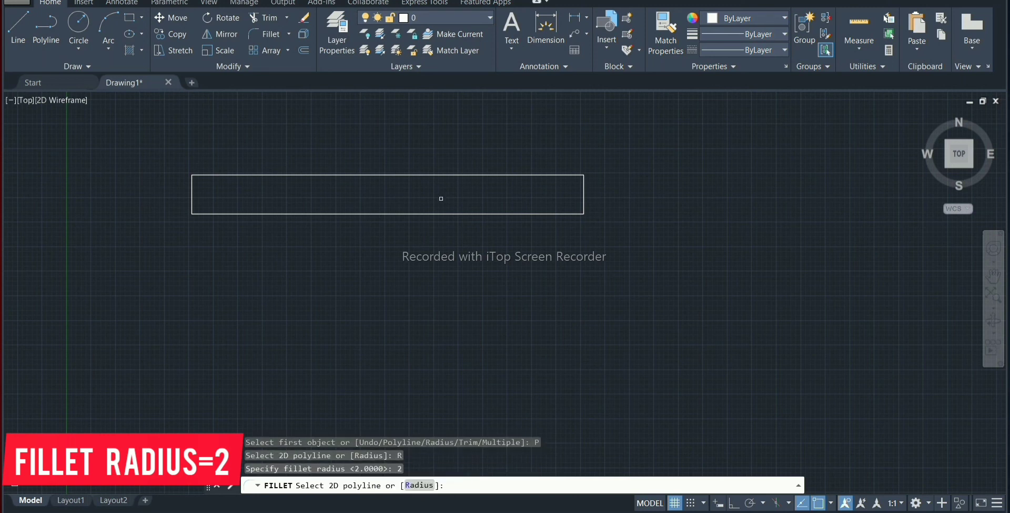
{"action": "left_click", "coordinate": [442, 205]}
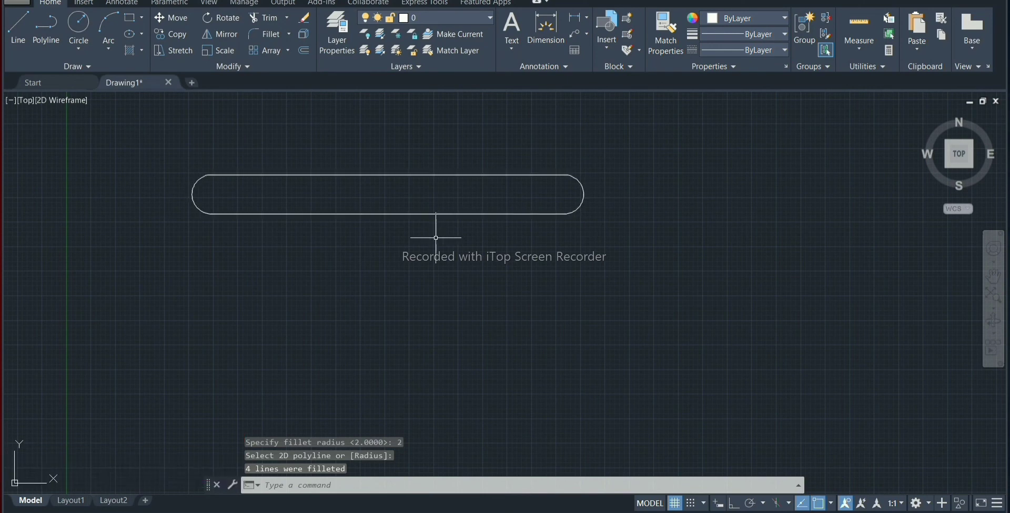
{"action": "scroll", "coordinate": [436, 239], "scroll_direction": "down", "scroll_amount": 4}
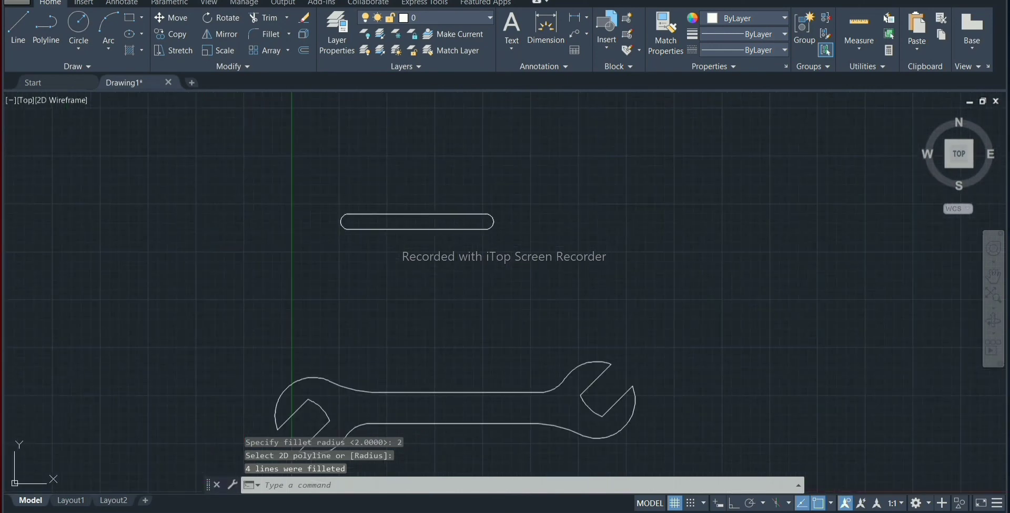
Move the slot from its top midpoint down into the wrench handle.
{"action": "left_click", "coordinate": [172, 18]}
{"action": "left_click", "coordinate": [496, 287]}
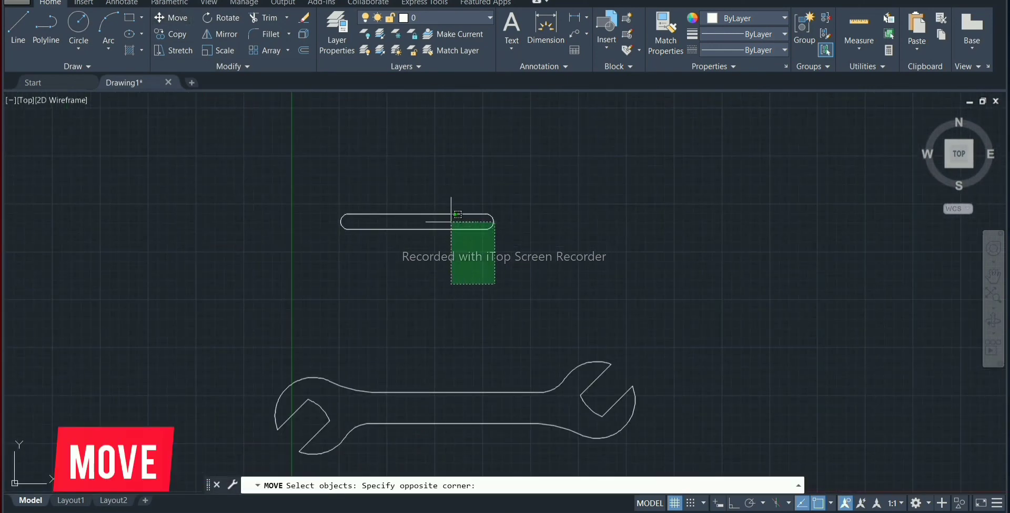
{"action": "left_click", "coordinate": [339, 150]}
{"action": "key", "text": "Return"}
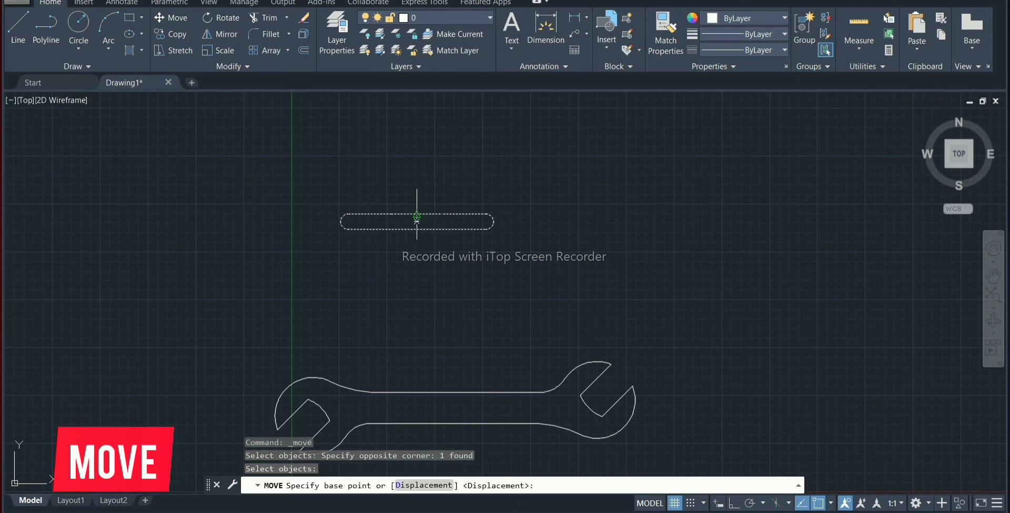
{"action": "left_click", "coordinate": [417, 216]}
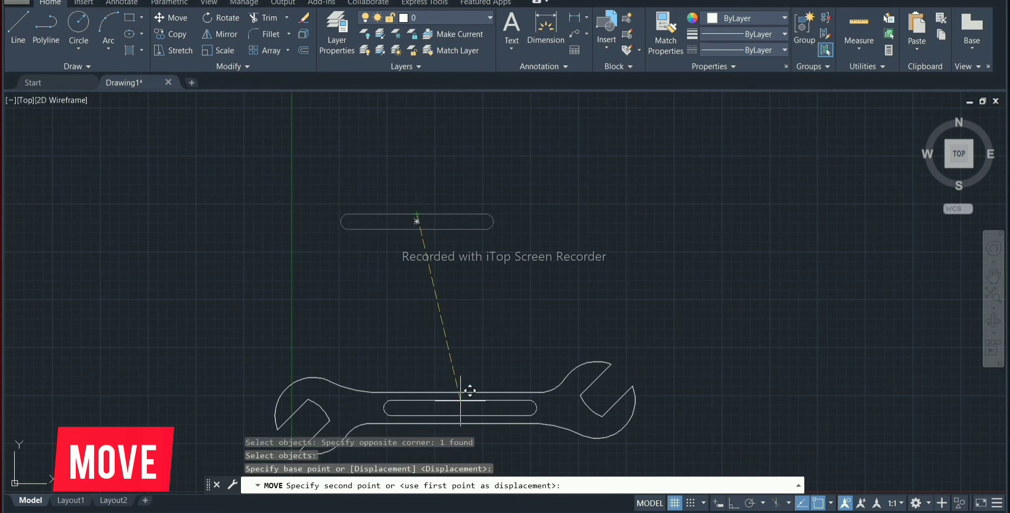
{"action": "left_click", "coordinate": [460, 400]}
{"action": "scroll", "coordinate": [480, 379], "scroll_direction": "up", "scroll_amount": 4}
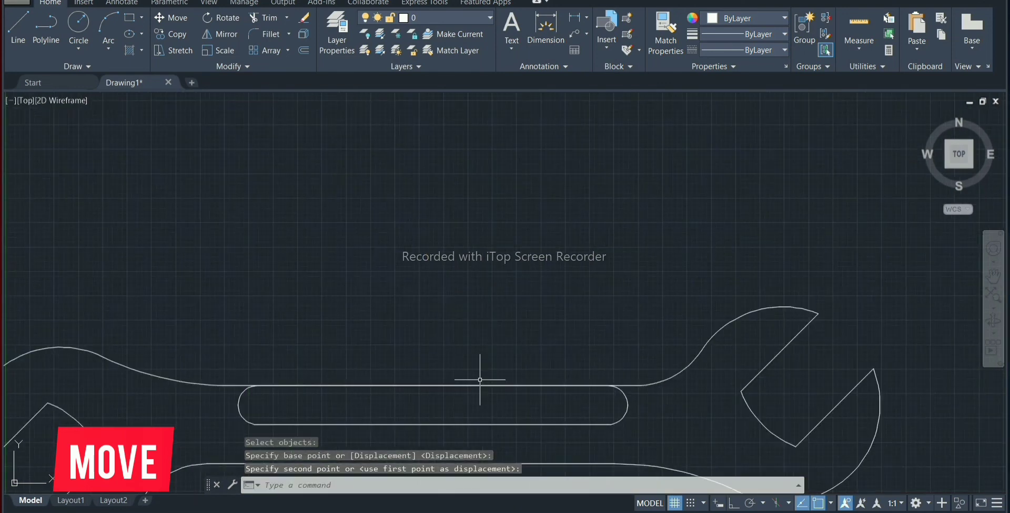
{"action": "scroll", "coordinate": [476, 348], "scroll_direction": "down", "scroll_amount": 6}
{"action": "scroll", "coordinate": [481, 310], "scroll_direction": "up", "scroll_amount": 3}
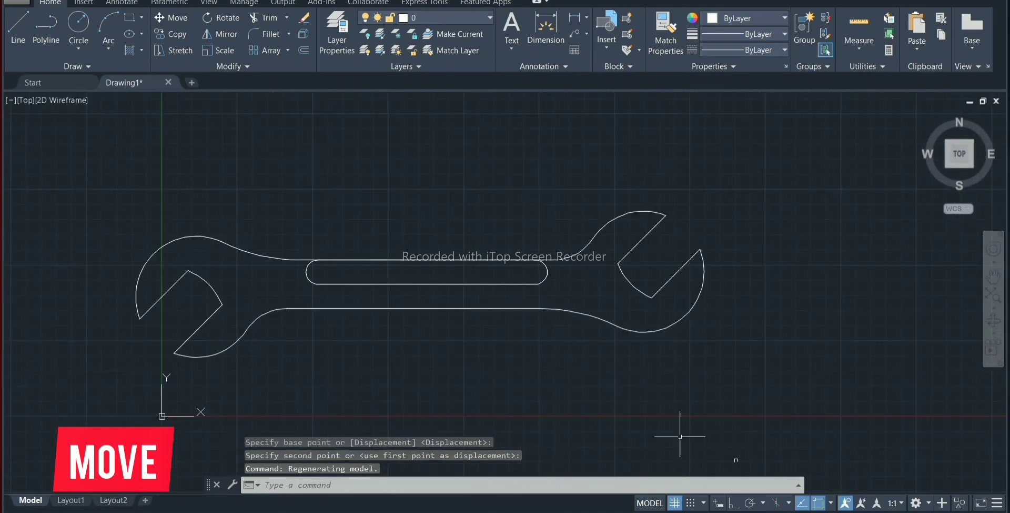
With Ortho on, move the slot 2 units from its geometric centre to centre it in the handle.
{"action": "left_click", "coordinate": [734, 503]}
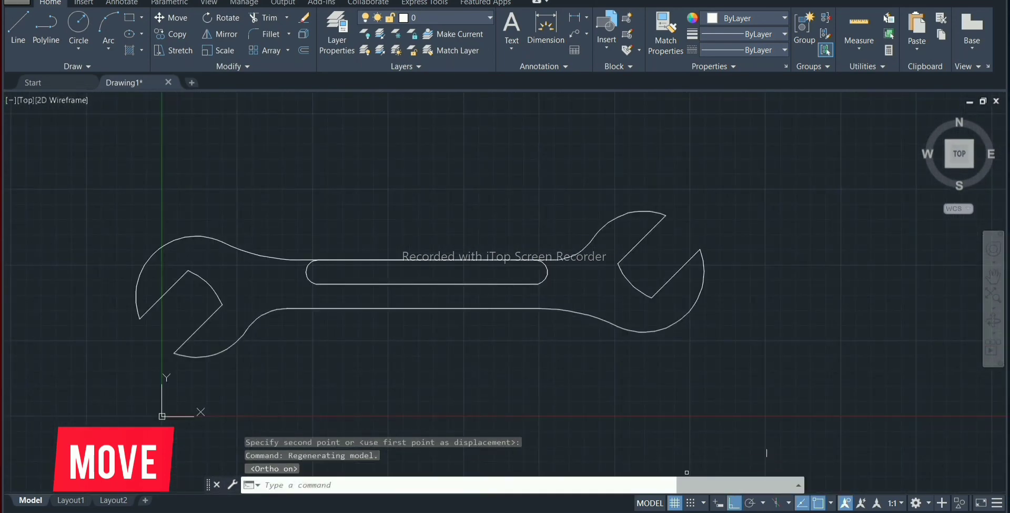
{"action": "left_click", "coordinate": [161, 18]}
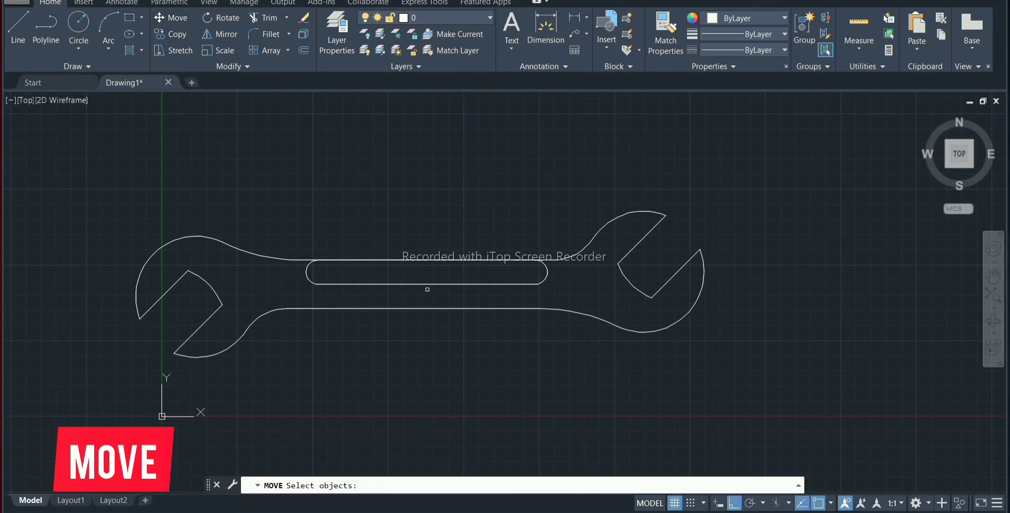
{"action": "left_click", "coordinate": [426, 283]}
{"action": "key", "text": "Return"}
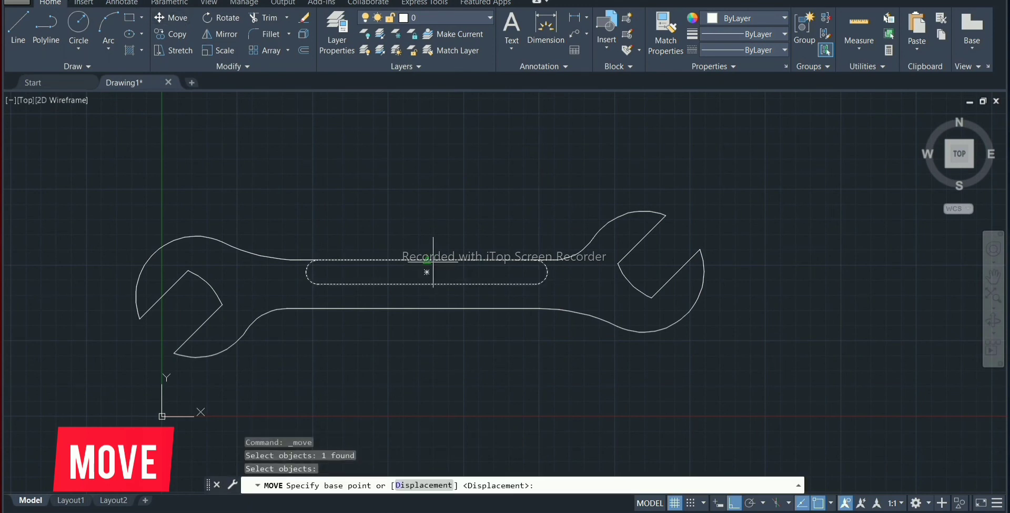
{"action": "left_click", "coordinate": [427, 254]}
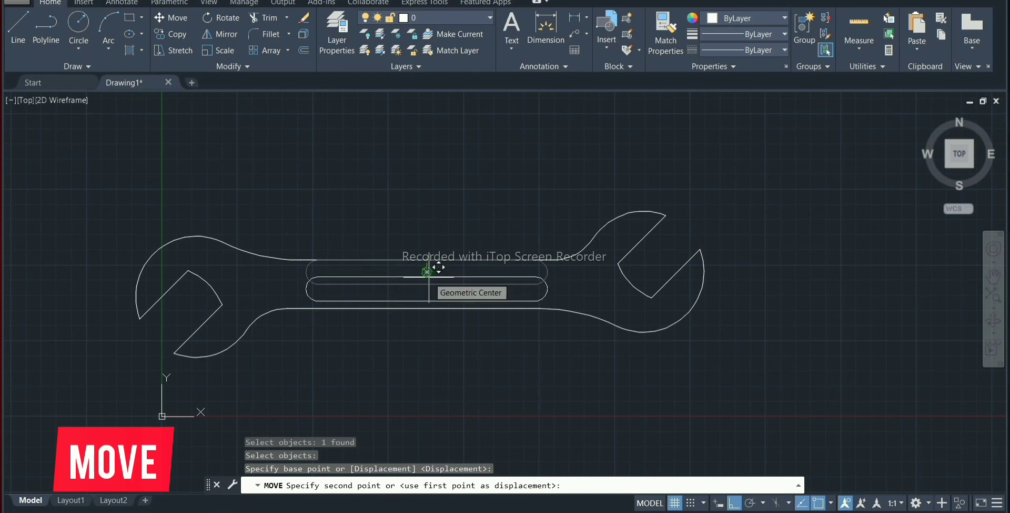
{"action": "type", "text": "2"}
{"action": "key", "text": "Return"}
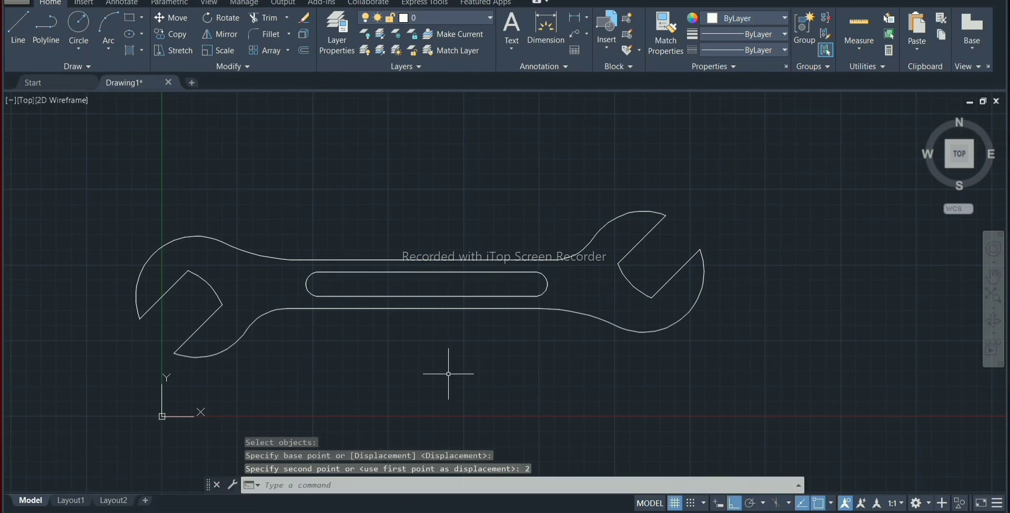
{"action": "scroll", "coordinate": [450, 379], "scroll_direction": "up", "scroll_amount": 2}
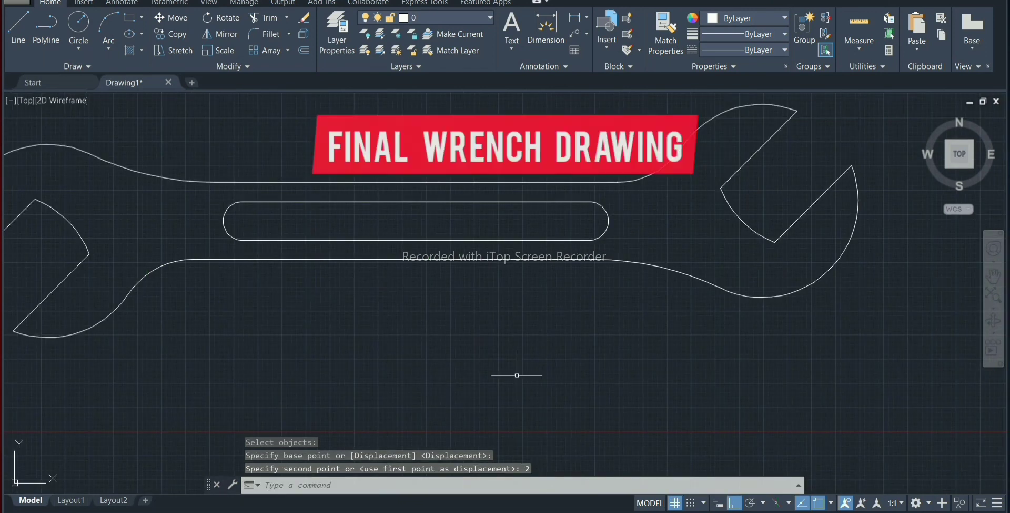
{"action": "scroll", "coordinate": [523, 375], "scroll_direction": "down", "scroll_amount": 2}
{"action": "scroll", "coordinate": [210, 332], "scroll_direction": "up", "scroll_amount": 2}
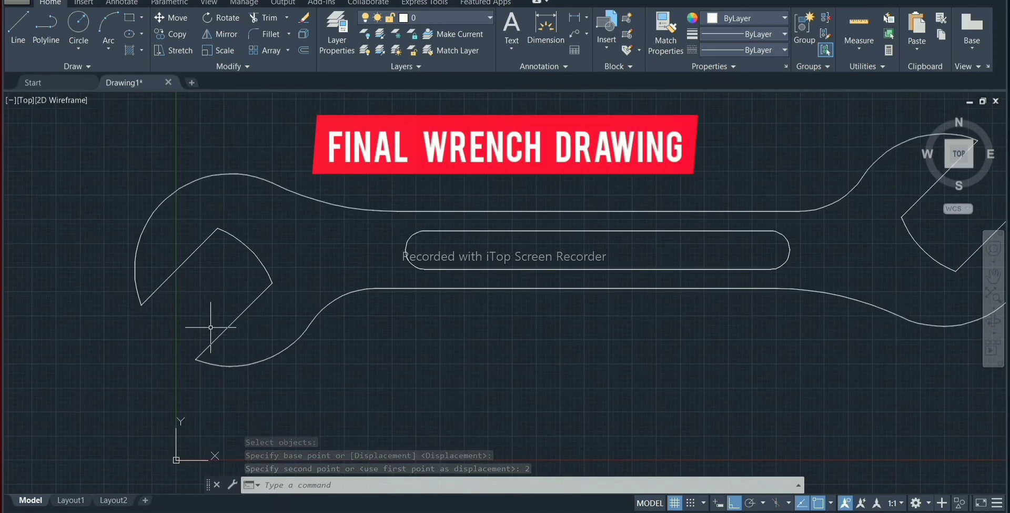
{"action": "scroll", "coordinate": [289, 332], "scroll_direction": "down", "scroll_amount": 2}
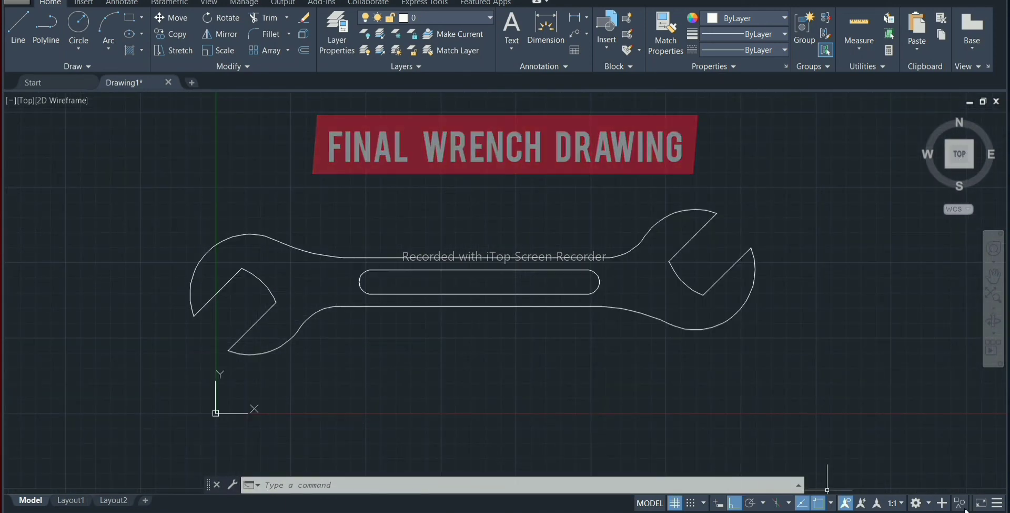